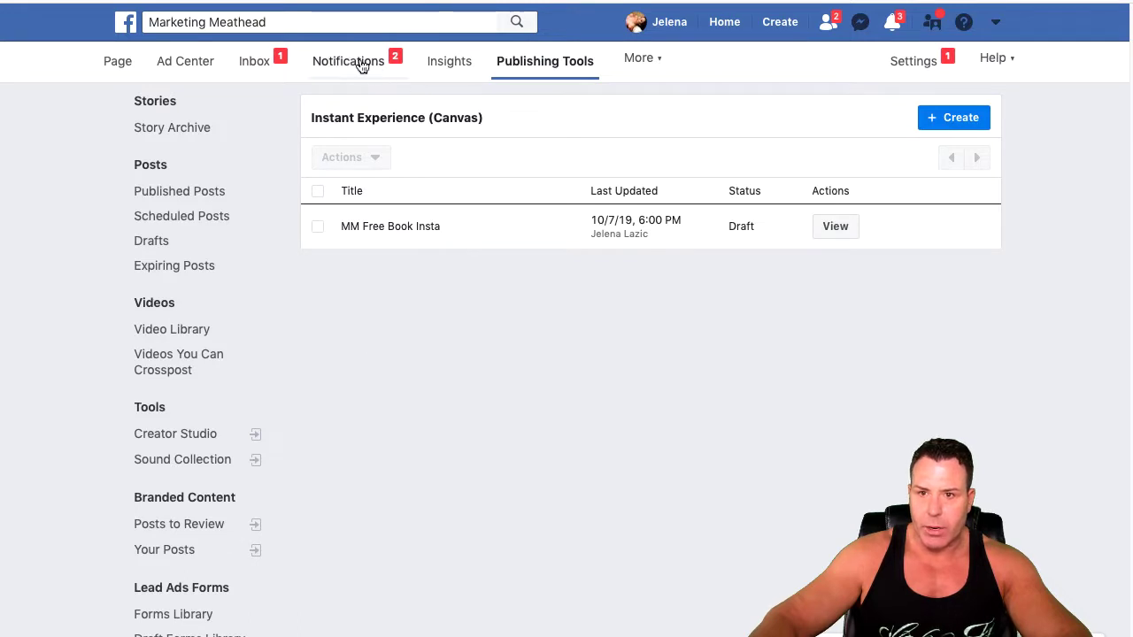
# - Search Facebook for "marketing meathead" and open the Marketing Meathead blogger page
pyautogui.click(296, 23)
pyautogui.write('Mrk')
pyautogui.press('BackSpace')
pyautogui.press('BackSpace')
pyautogui.press('BackSpace')
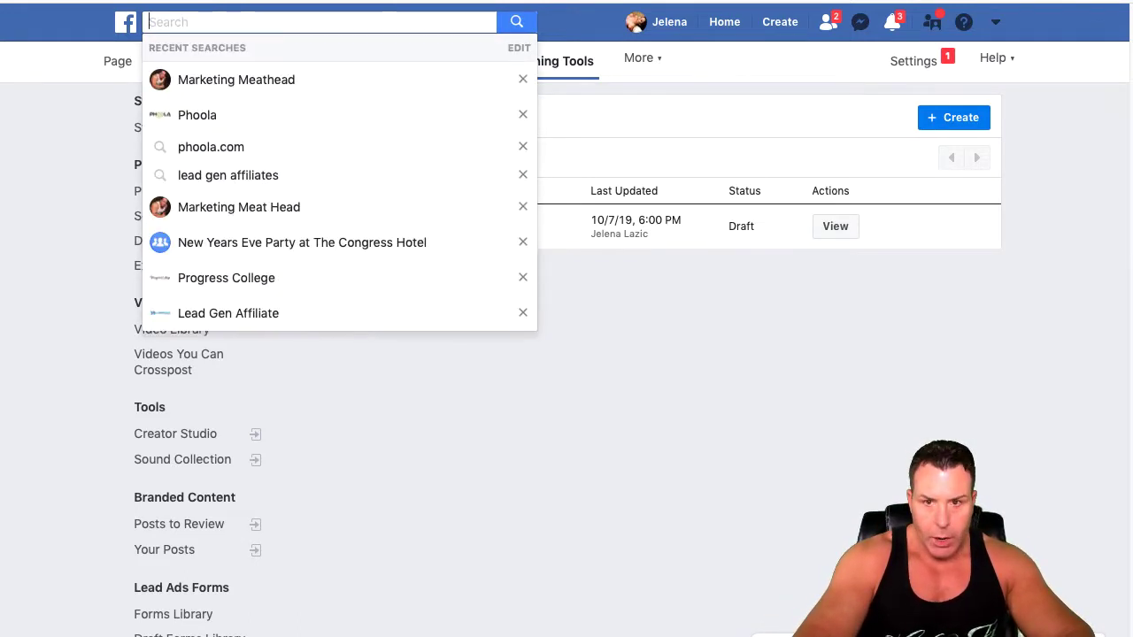
pyautogui.write('Market')
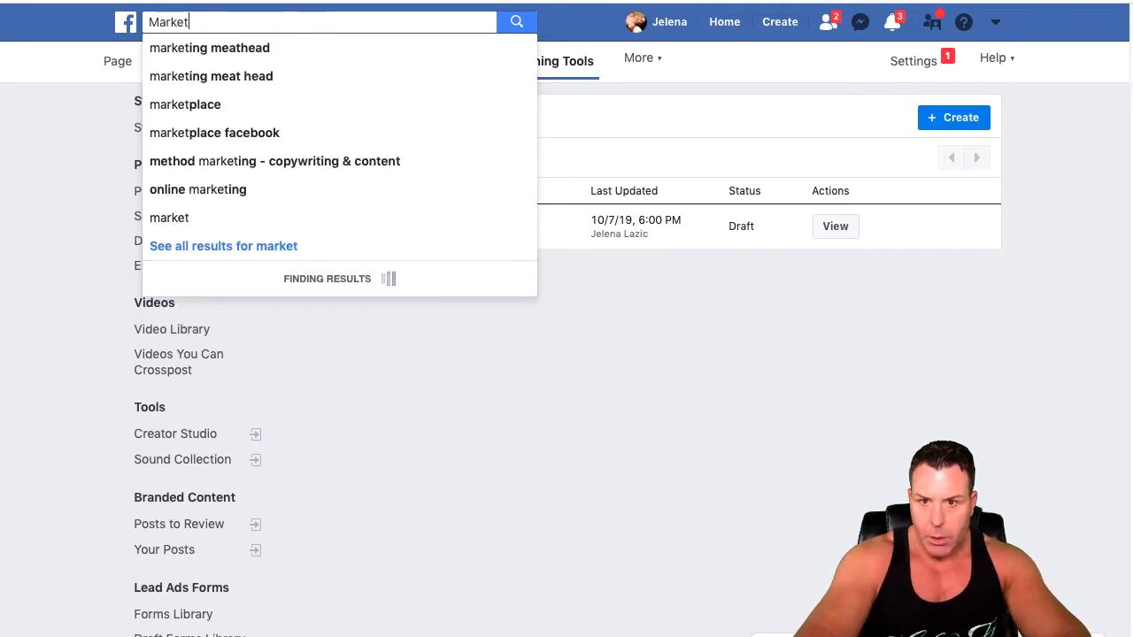
pyautogui.click(202, 48)
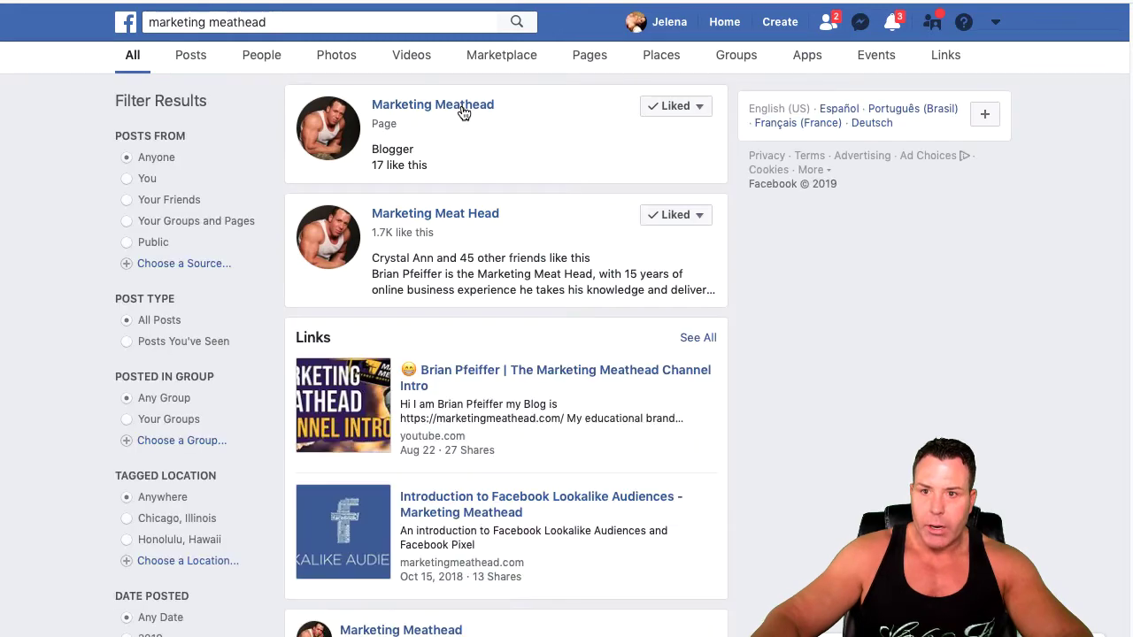
pyautogui.click(458, 107)
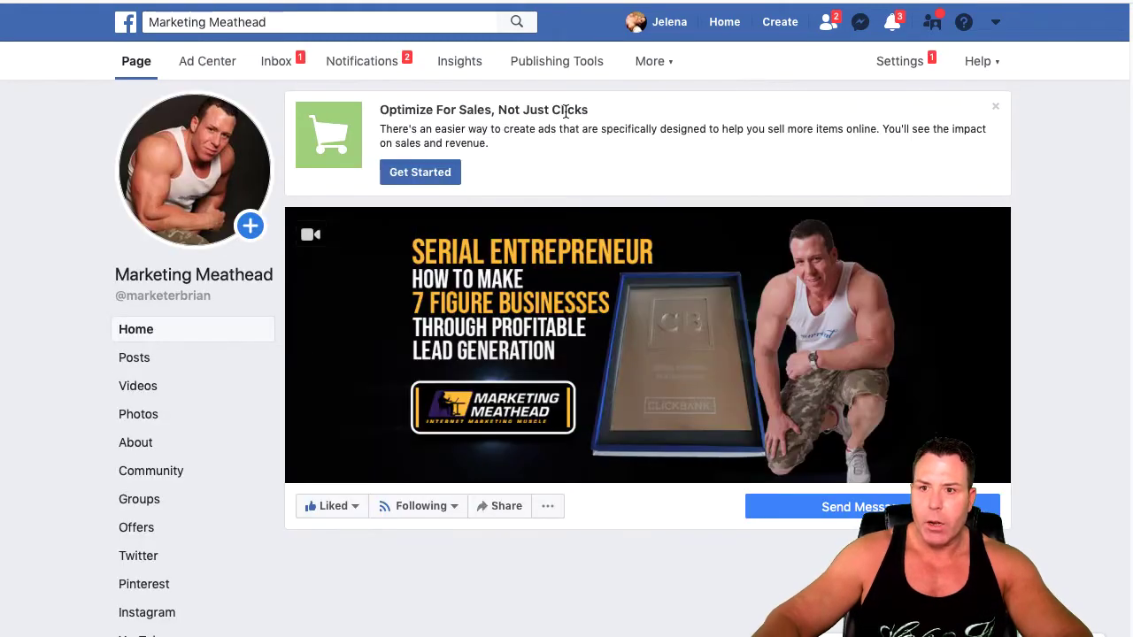
# - Open the Instant Experience (Canvas) section in the Marketing Meathead page's publishing tools
pyautogui.click(544, 60)
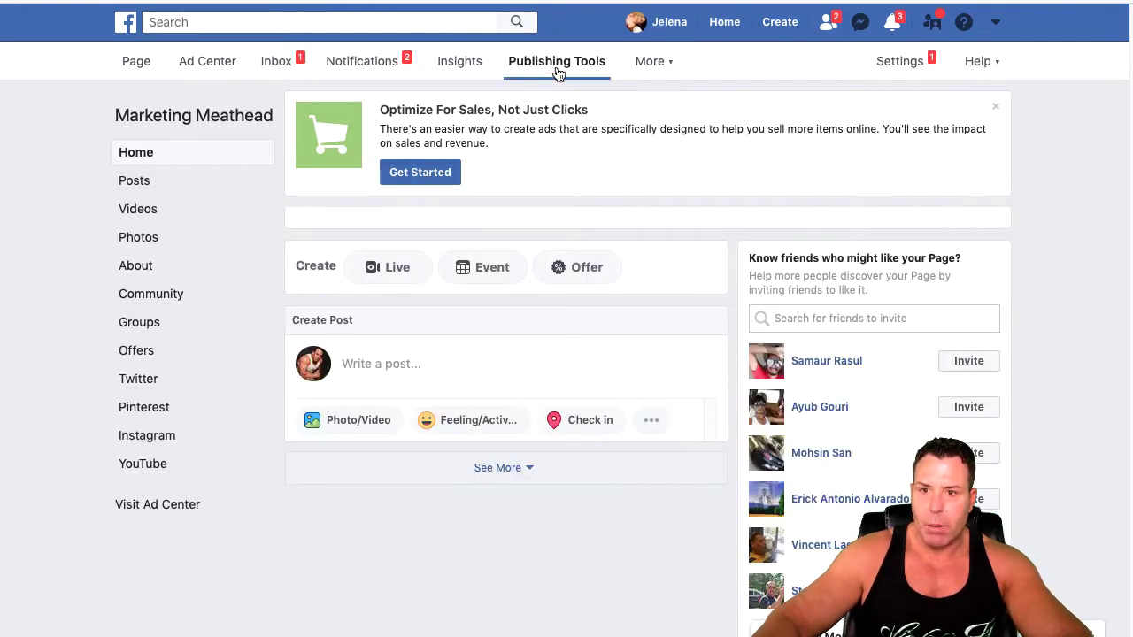
pyautogui.scroll(-6, 228, 321)
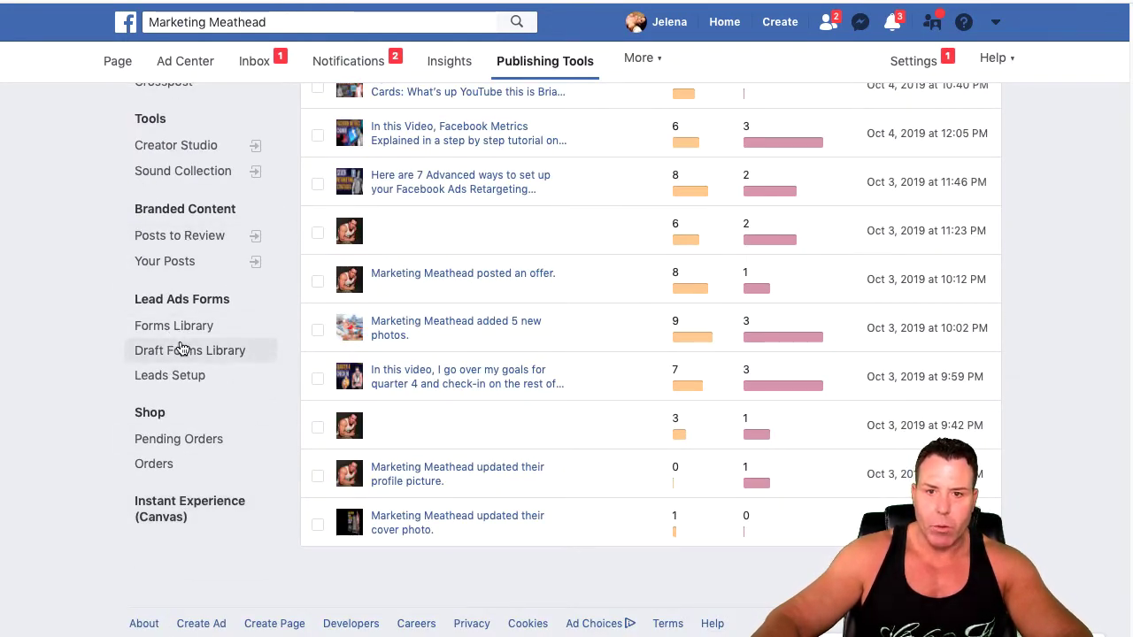
pyautogui.scroll(3, 177, 378)
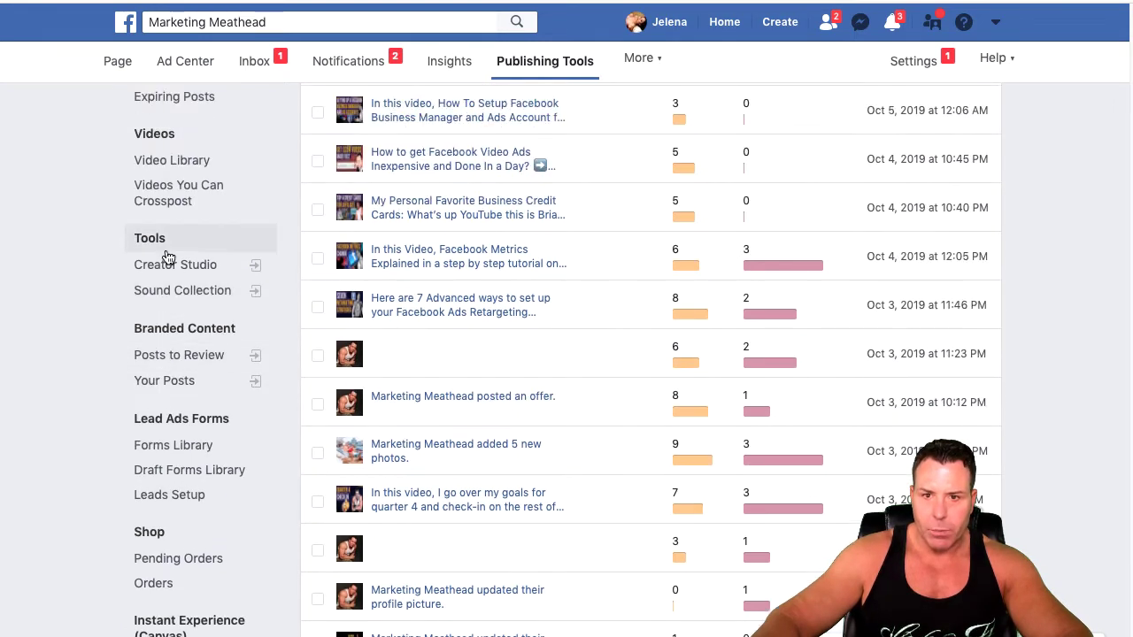
pyautogui.scroll(-1, 200, 416)
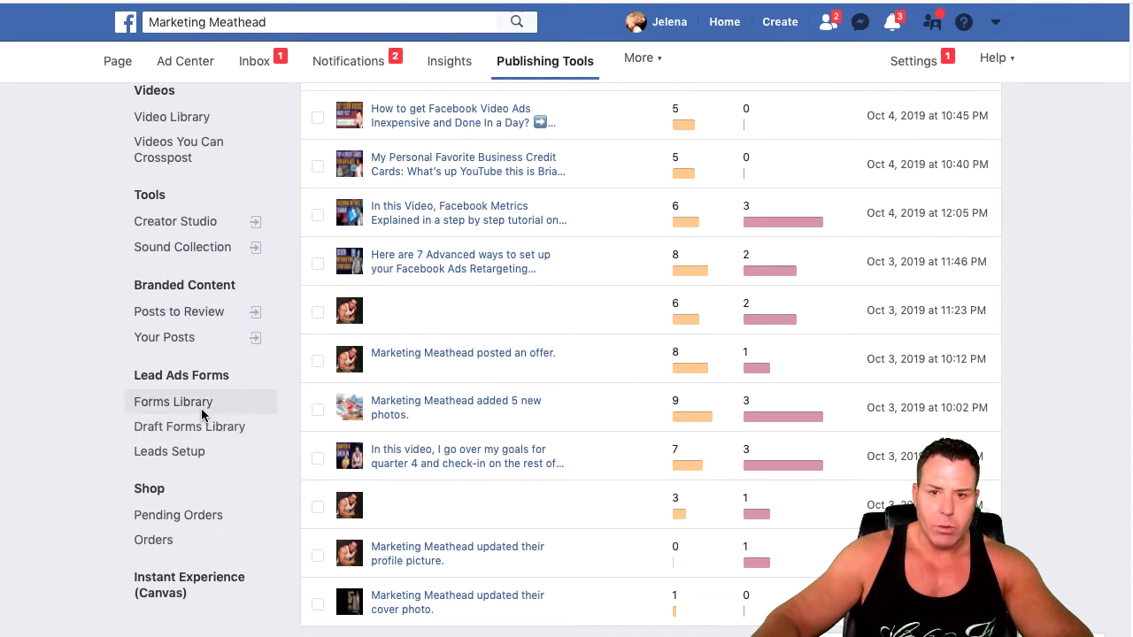
pyautogui.click(203, 598)
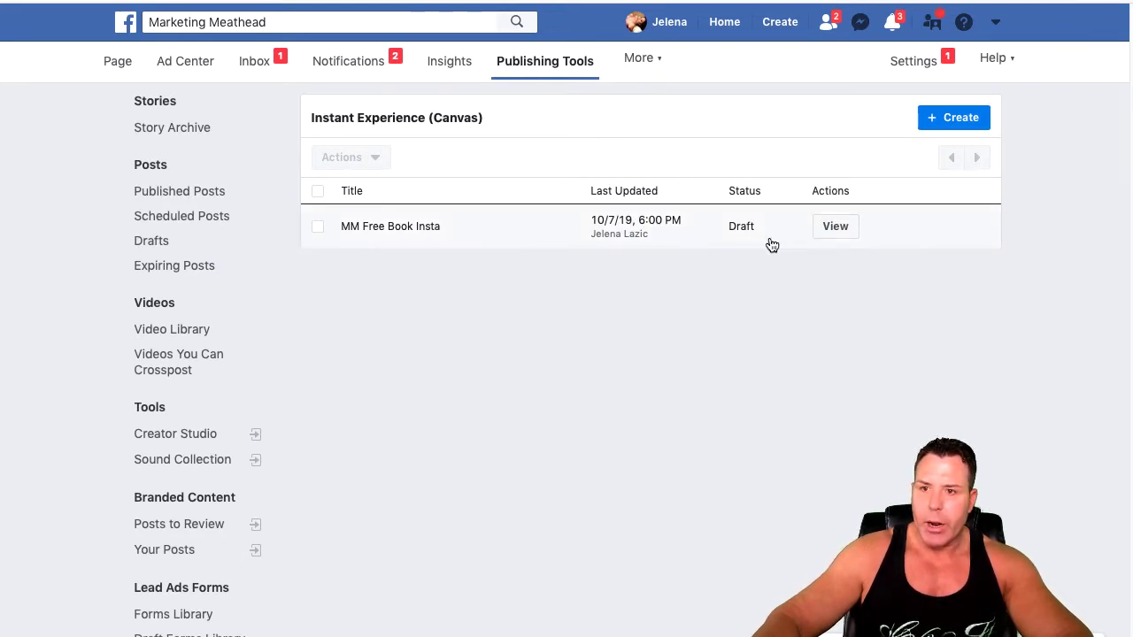
# - Read the About Instant Experience article in the Ads Help Center, covering its purpose, uses, supported formats and phone example
pyautogui.scroll(-1, 754, 241)
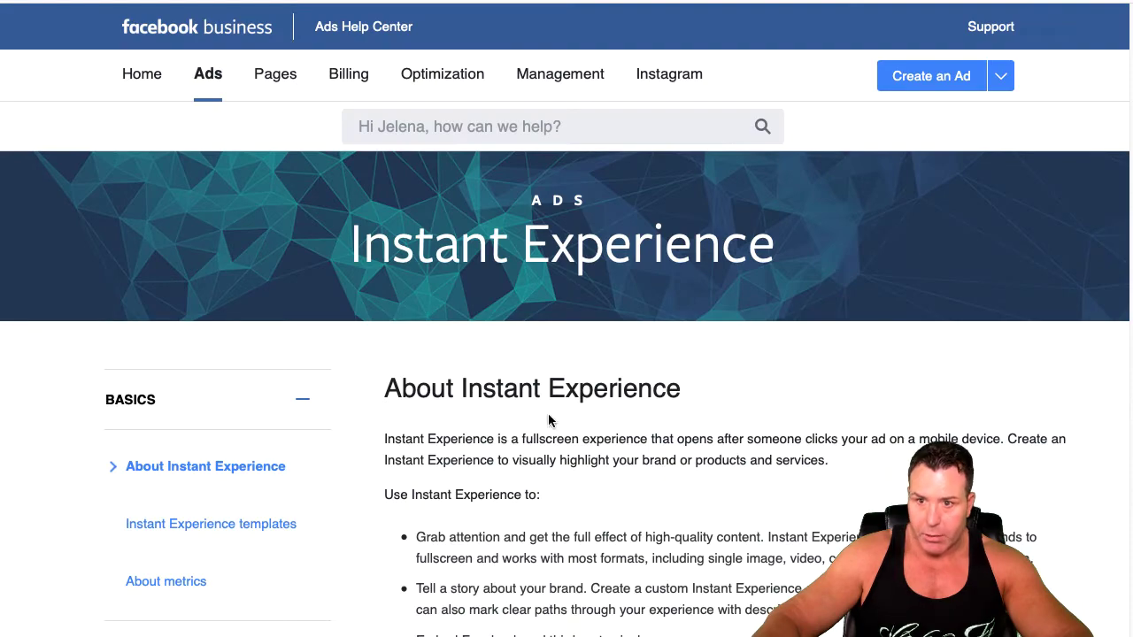
pyautogui.scroll(-2, 558, 425)
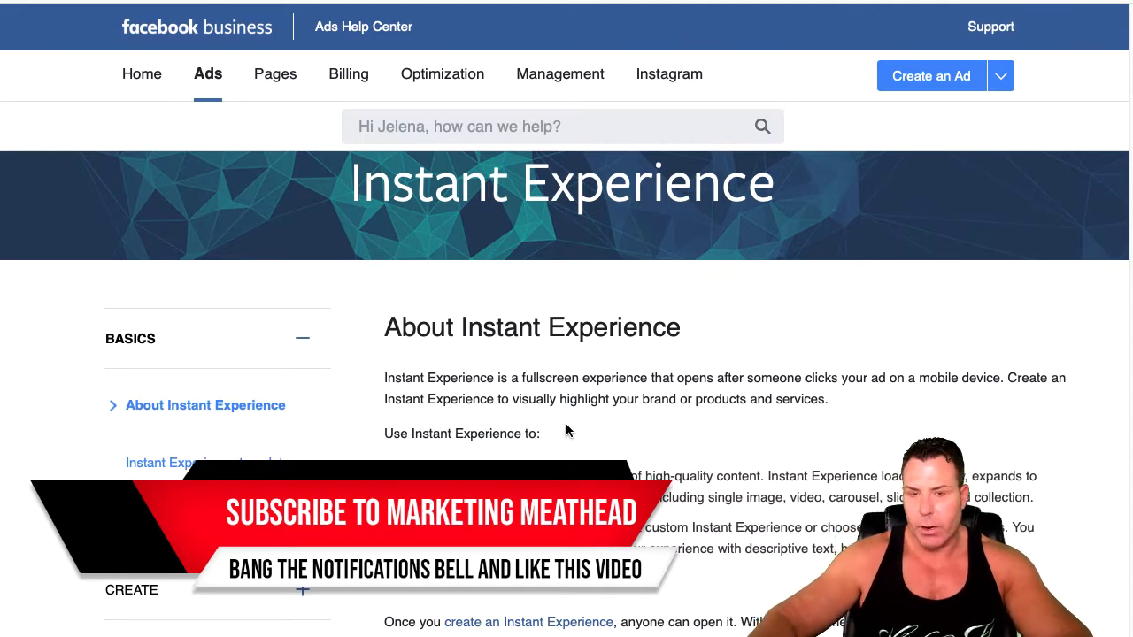
pyautogui.scroll(-1, 494, 413)
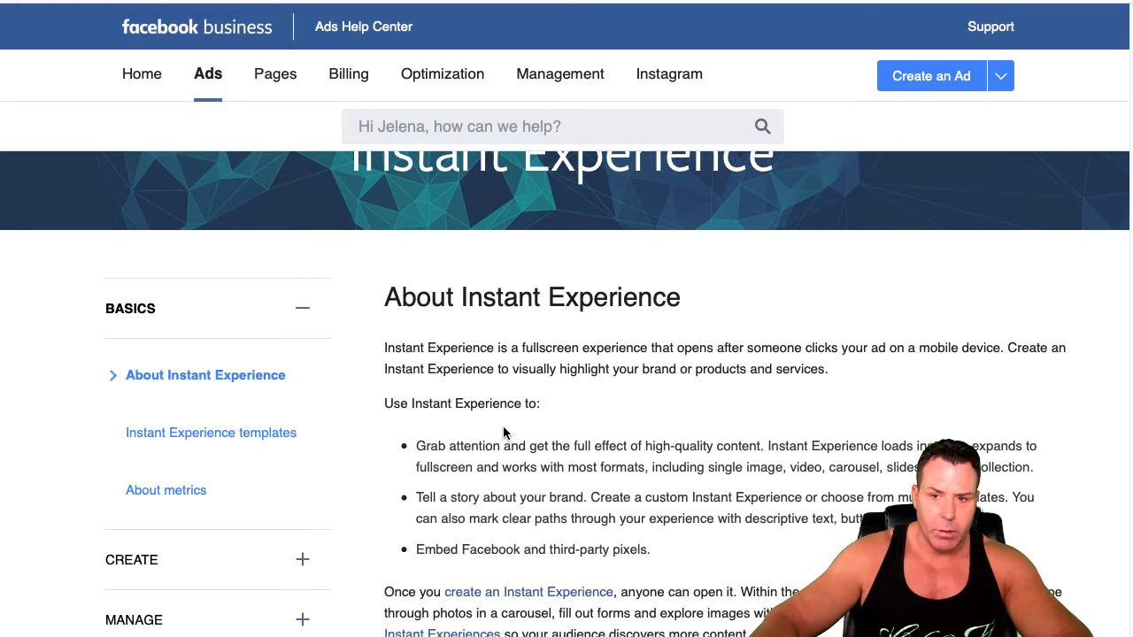
pyautogui.scroll(-1, 502, 428)
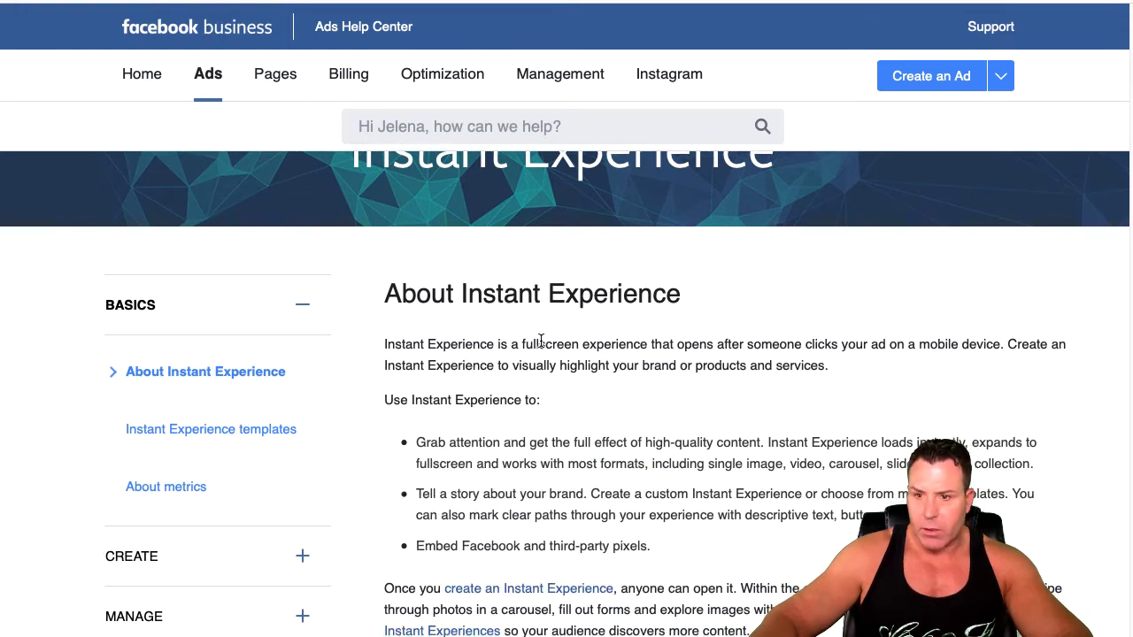
pyautogui.scroll(-5, 574, 359)
pyautogui.scroll(-5, 619, 405)
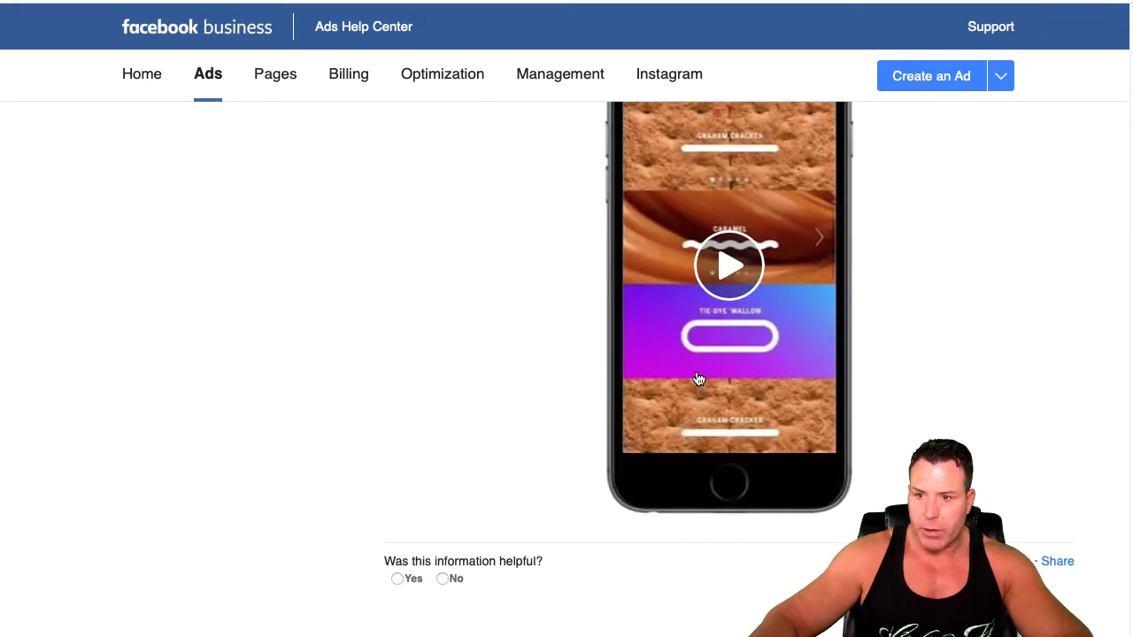
pyautogui.scroll(5, 717, 404)
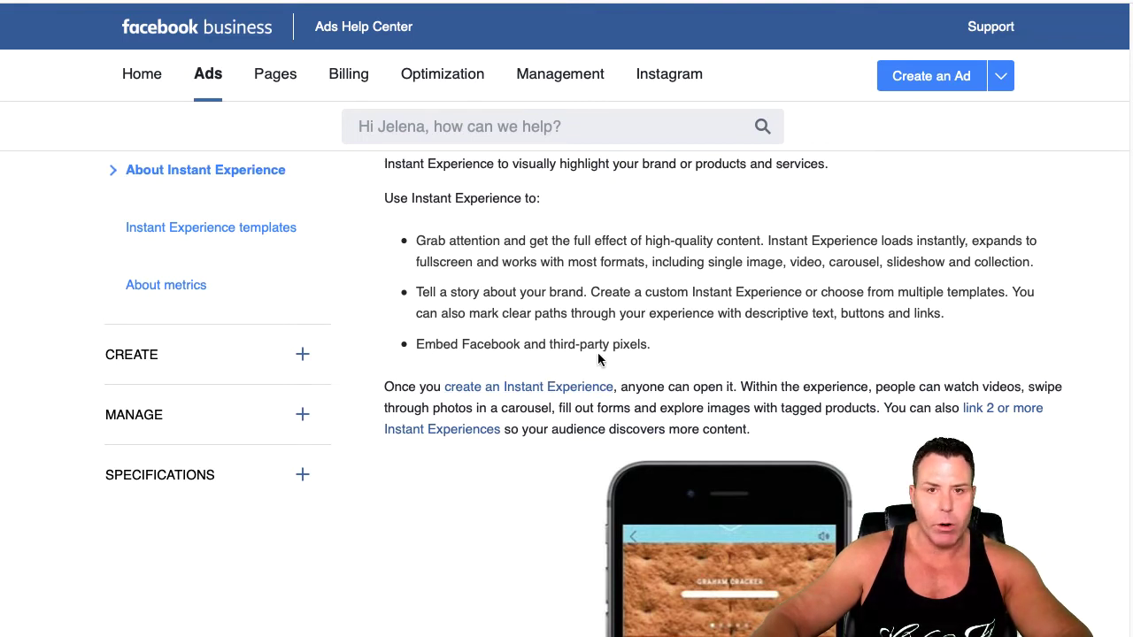
pyautogui.scroll(-1, 606, 352)
pyautogui.scroll(-2, 611, 345)
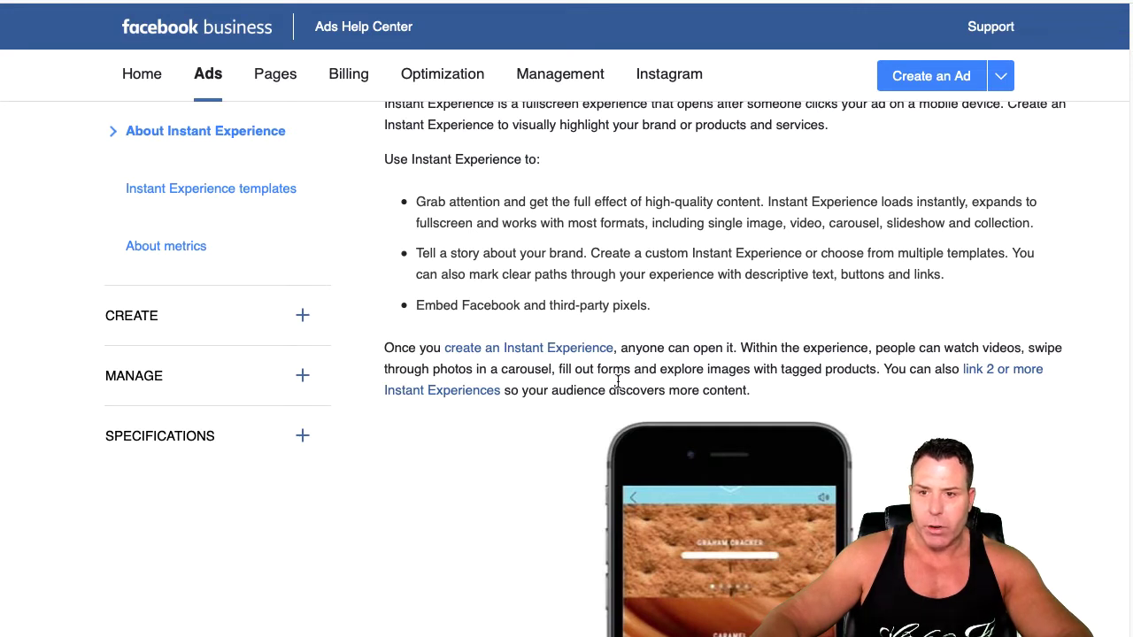
pyautogui.scroll(-2, 549, 375)
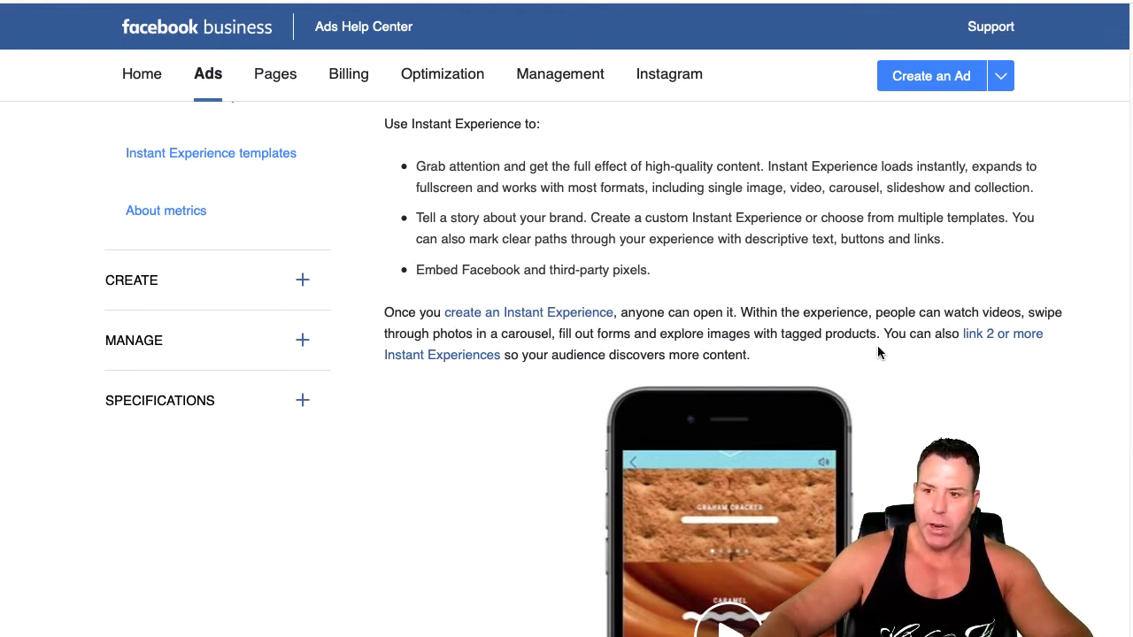
pyautogui.scroll(-1, 865, 343)
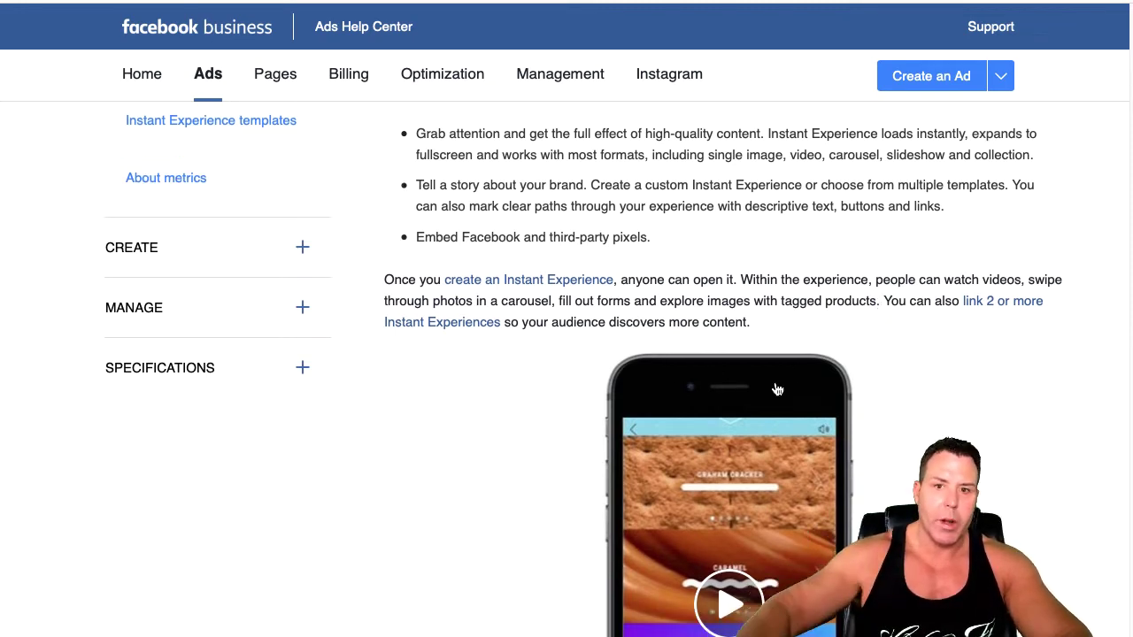
pyautogui.scroll(10, 196, 213)
pyautogui.scroll(-10, 289, 413)
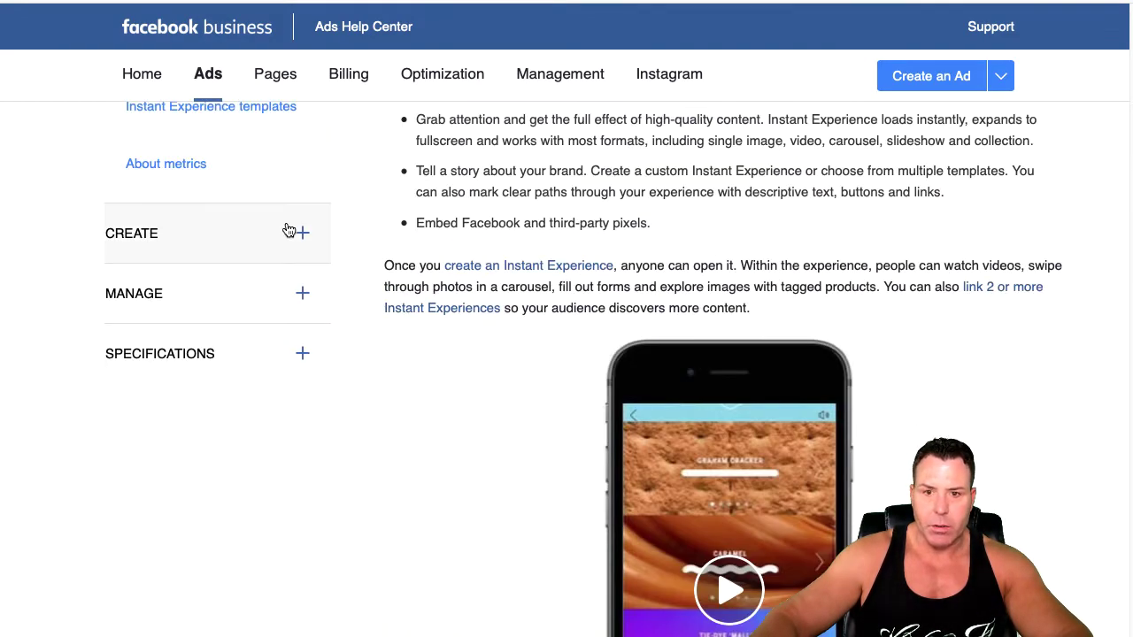
pyautogui.scroll(5, 232, 292)
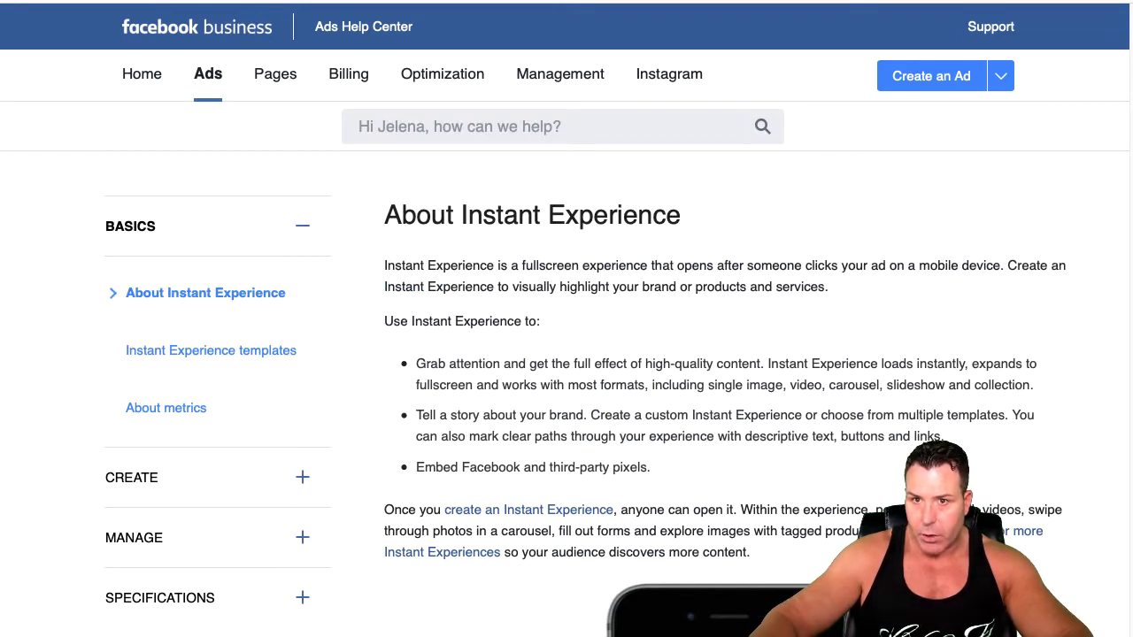
pyautogui.scroll(-1, 322, 248)
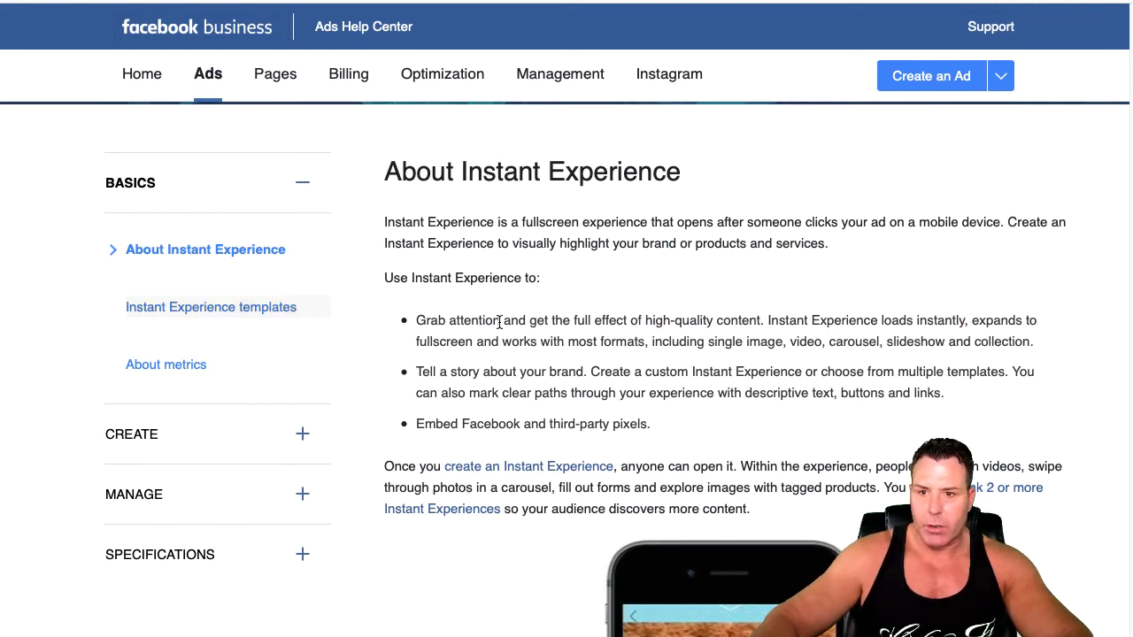
# - Review the Instant Experience templates article, from Instant Storefront and Lookbook through Form, Customer Acquisition and Storytelling
pyautogui.scroll(-2, 493, 283)
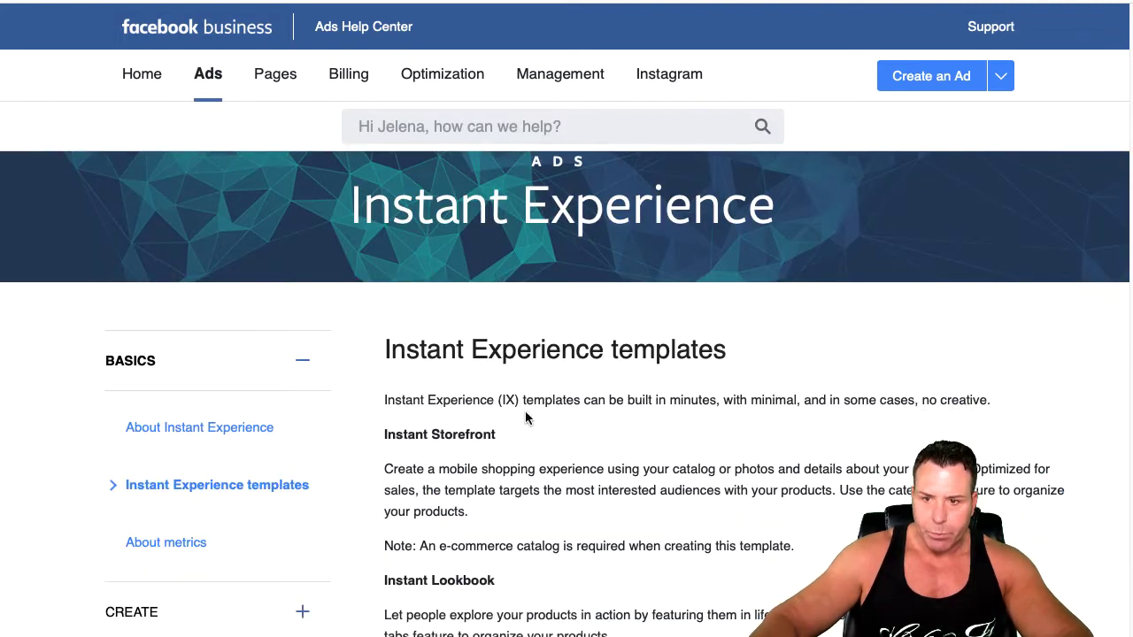
pyautogui.scroll(-4, 532, 416)
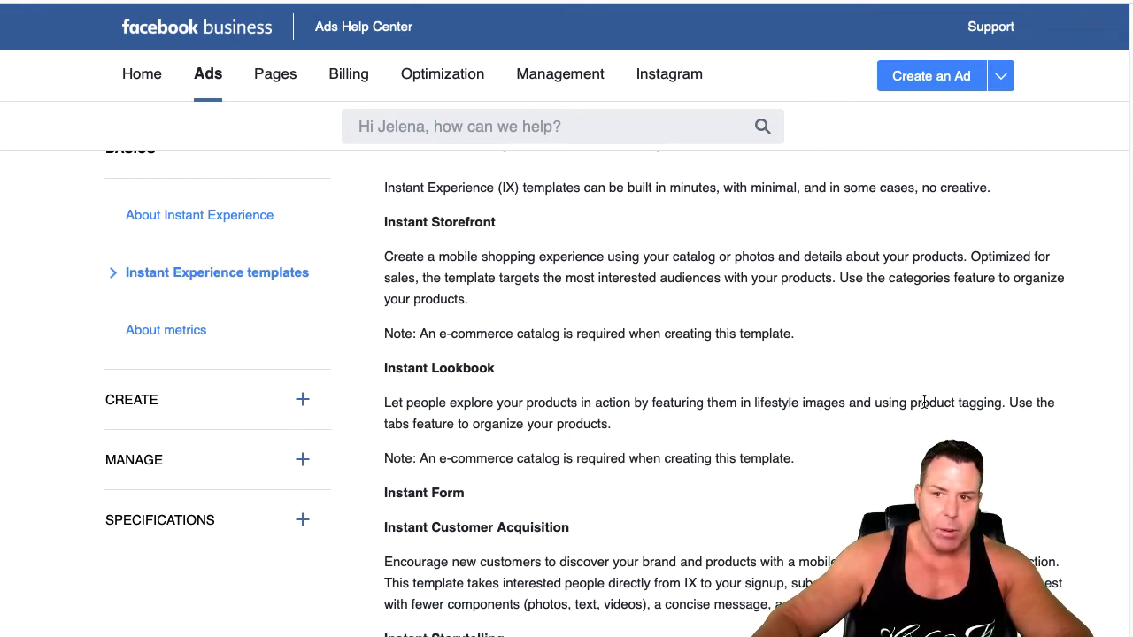
pyautogui.scroll(-3, 637, 450)
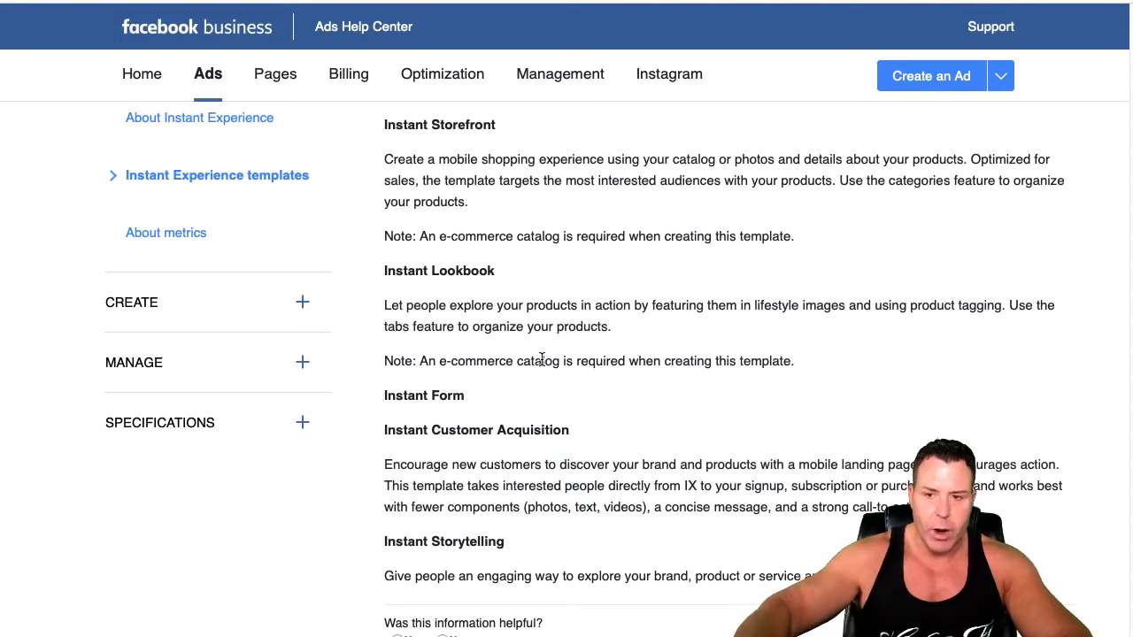
pyautogui.scroll(-1, 544, 381)
pyautogui.scroll(-3, 567, 478)
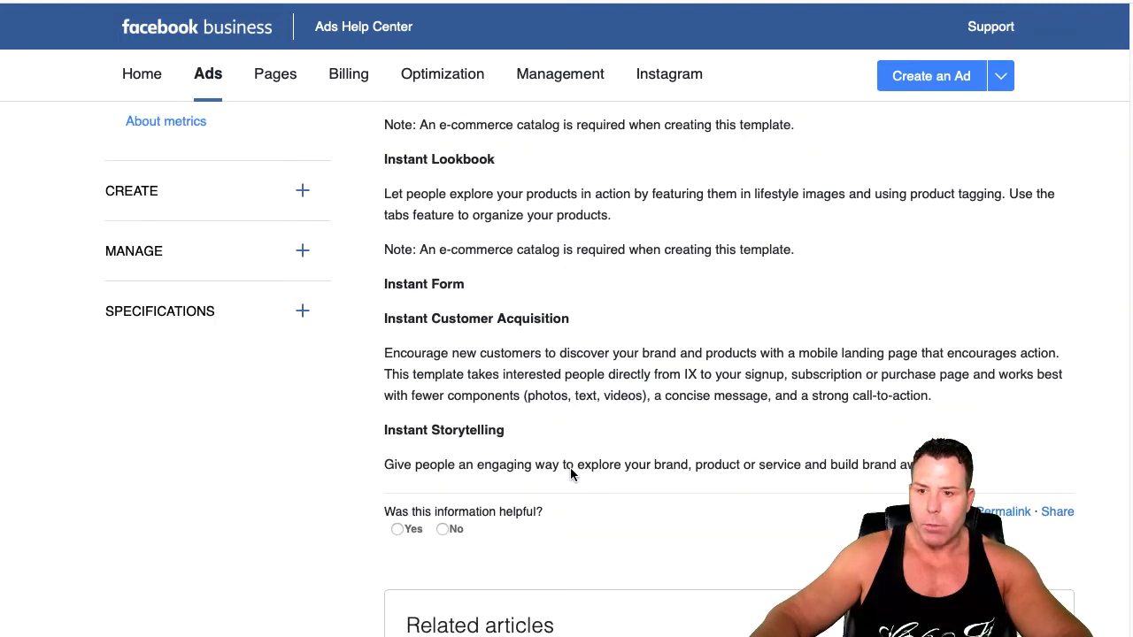
pyautogui.scroll(-1, 525, 366)
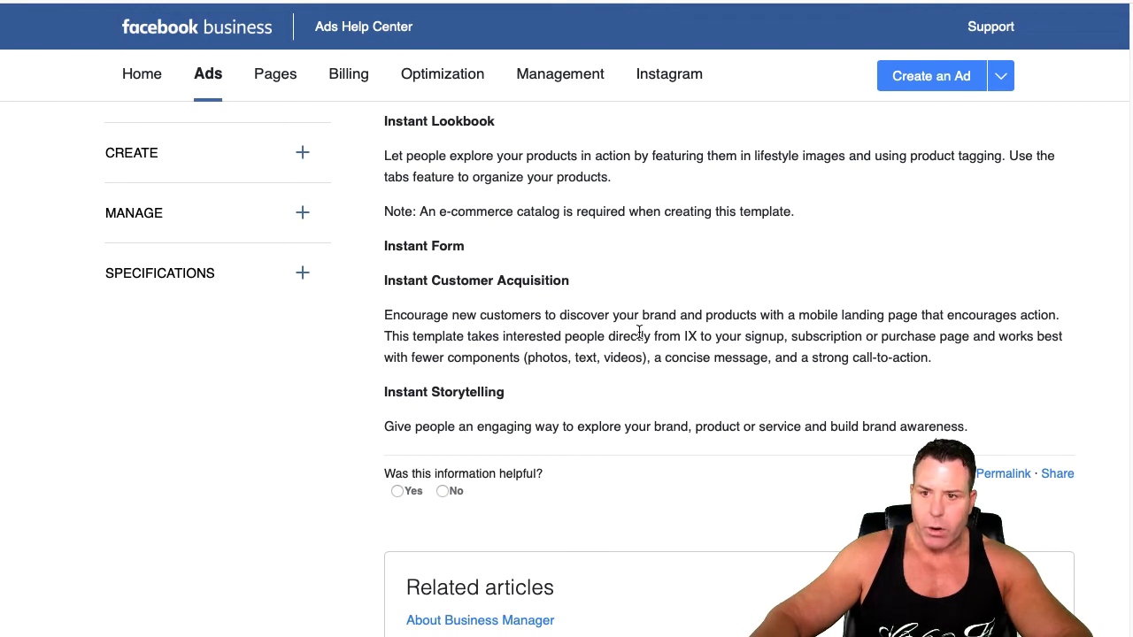
pyautogui.scroll(-1, 595, 388)
pyautogui.scroll(-1, 596, 388)
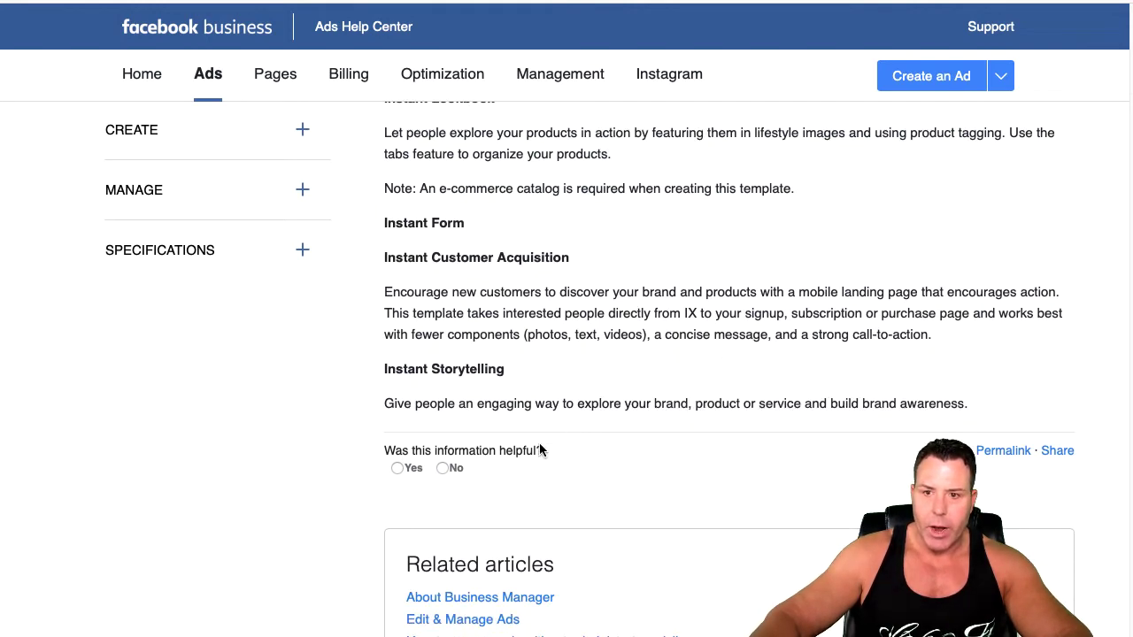
pyautogui.scroll(-1, 589, 449)
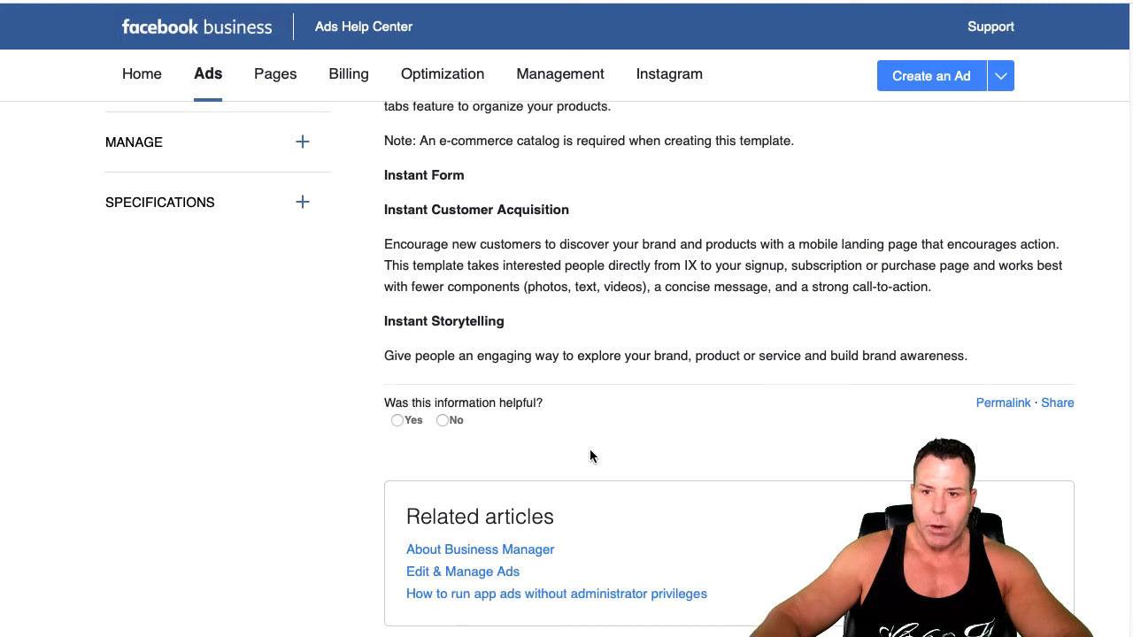
# - Open the About metrics article and review the Instant Experience click and view time metric definitions
pyautogui.scroll(10, 553, 442)
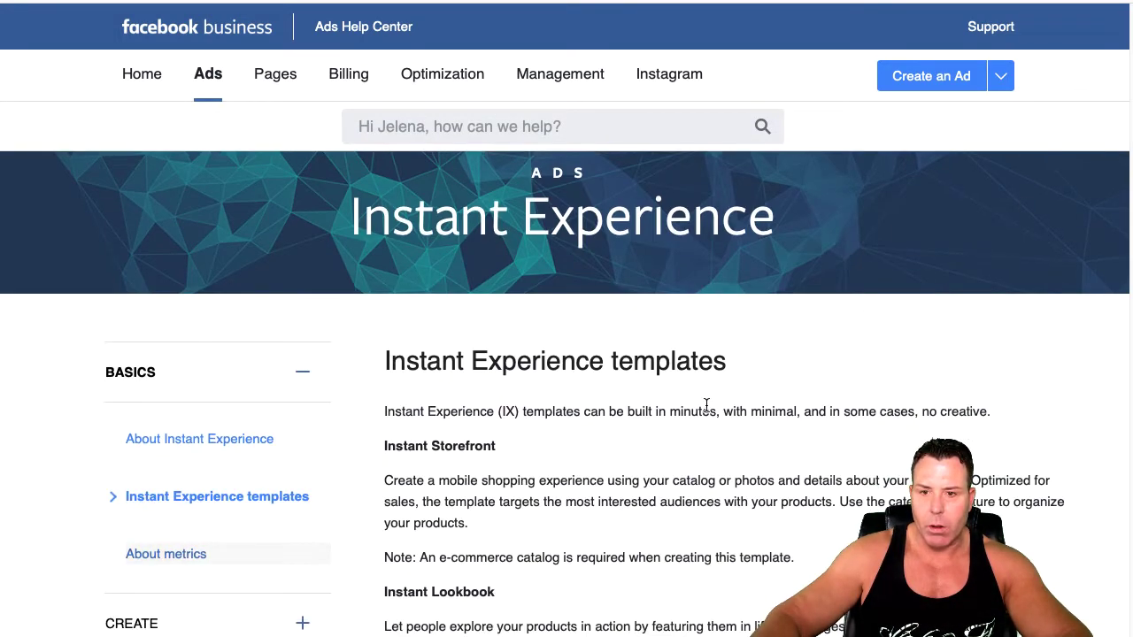
pyautogui.click(190, 554)
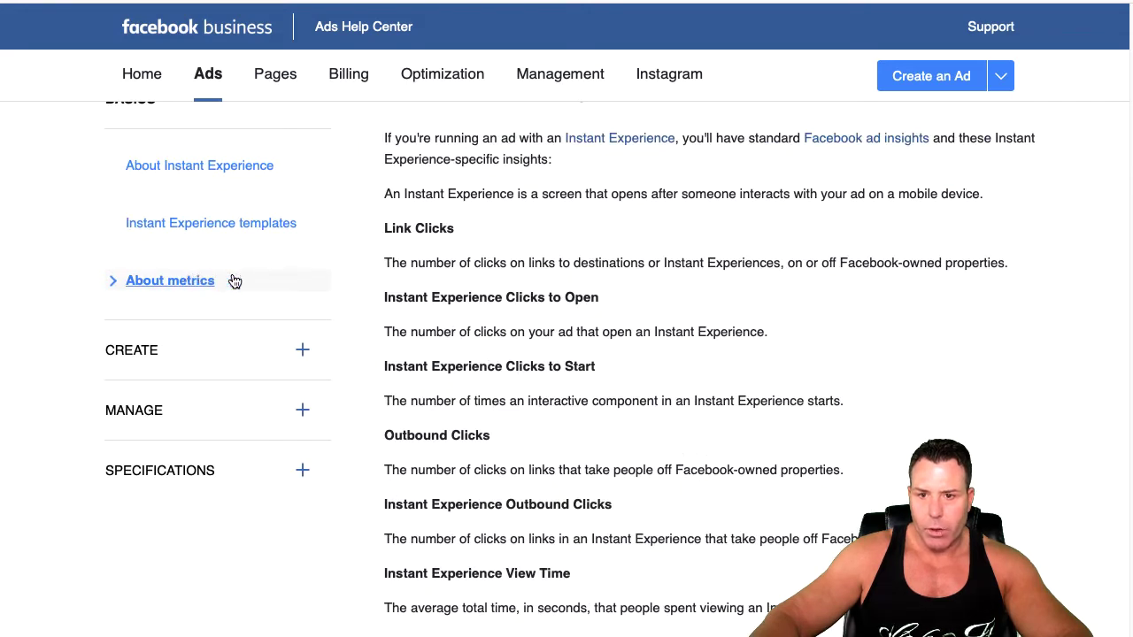
pyautogui.scroll(-1, 500, 300)
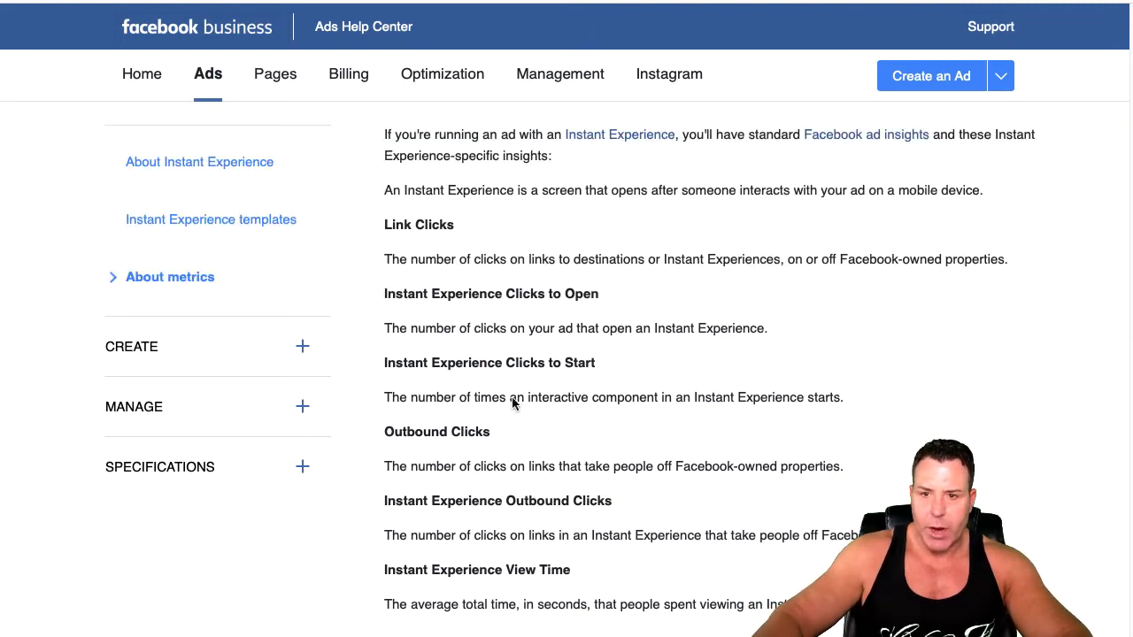
pyautogui.scroll(-2, 502, 422)
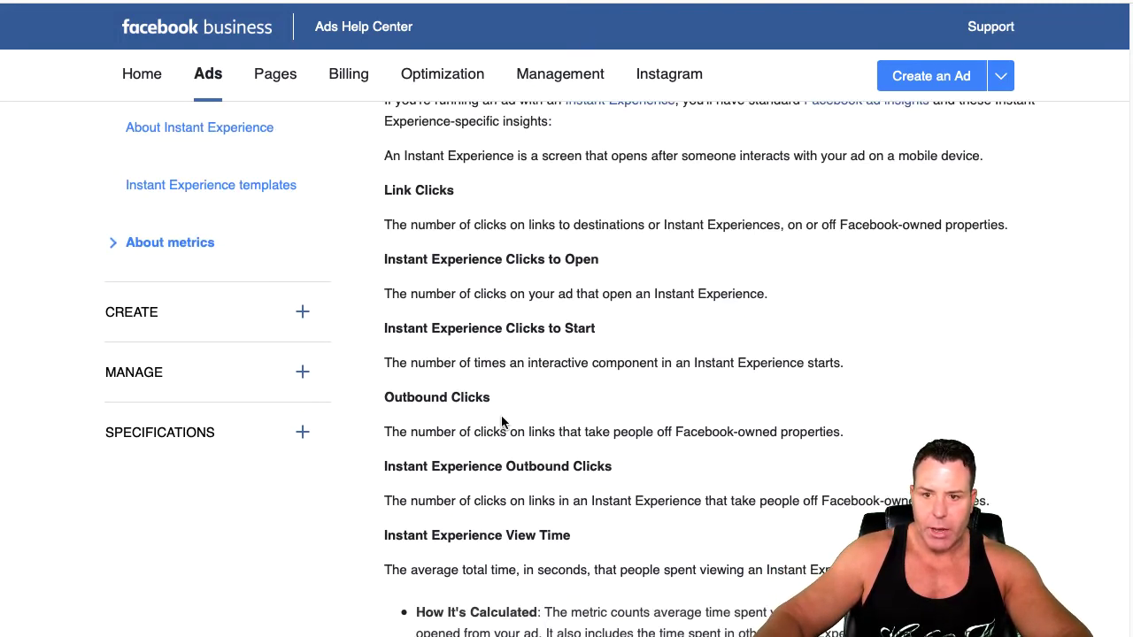
pyautogui.scroll(-1, 538, 493)
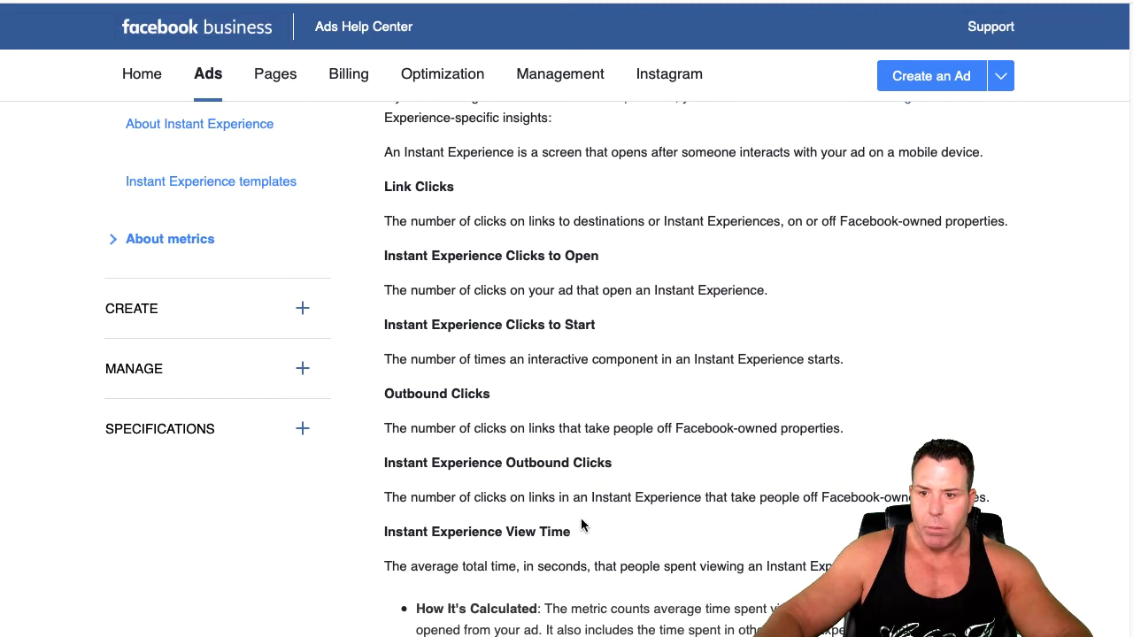
pyautogui.scroll(-1, 582, 526)
pyautogui.scroll(1, 558, 509)
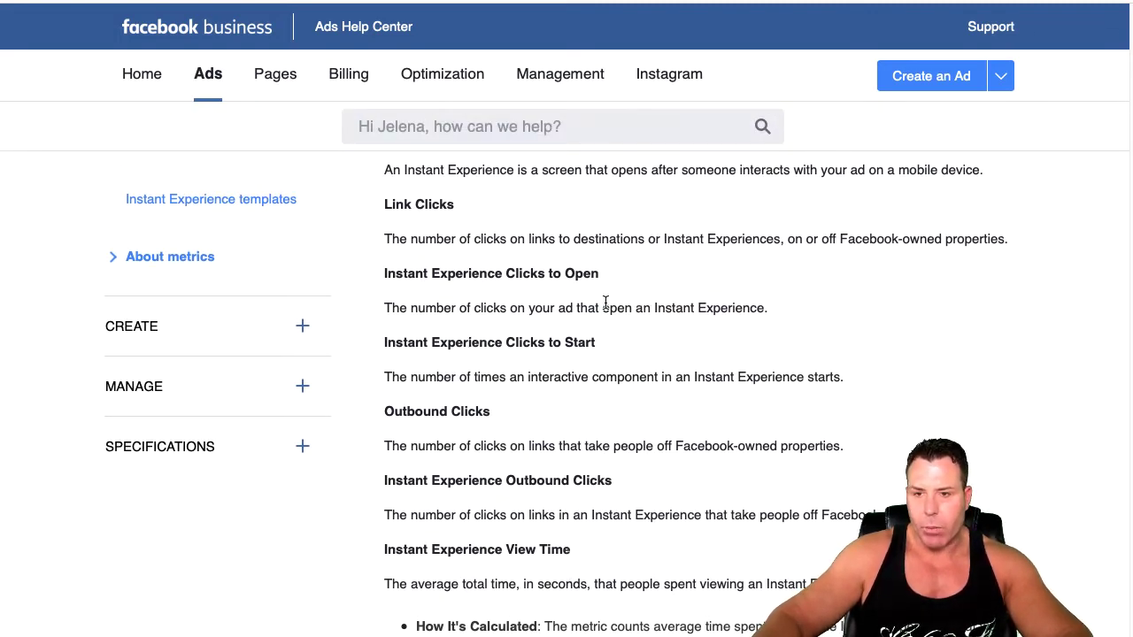
# - Look through the Instant Experience help topics listed under Create, Manage and Specifications
pyautogui.click(302, 326)
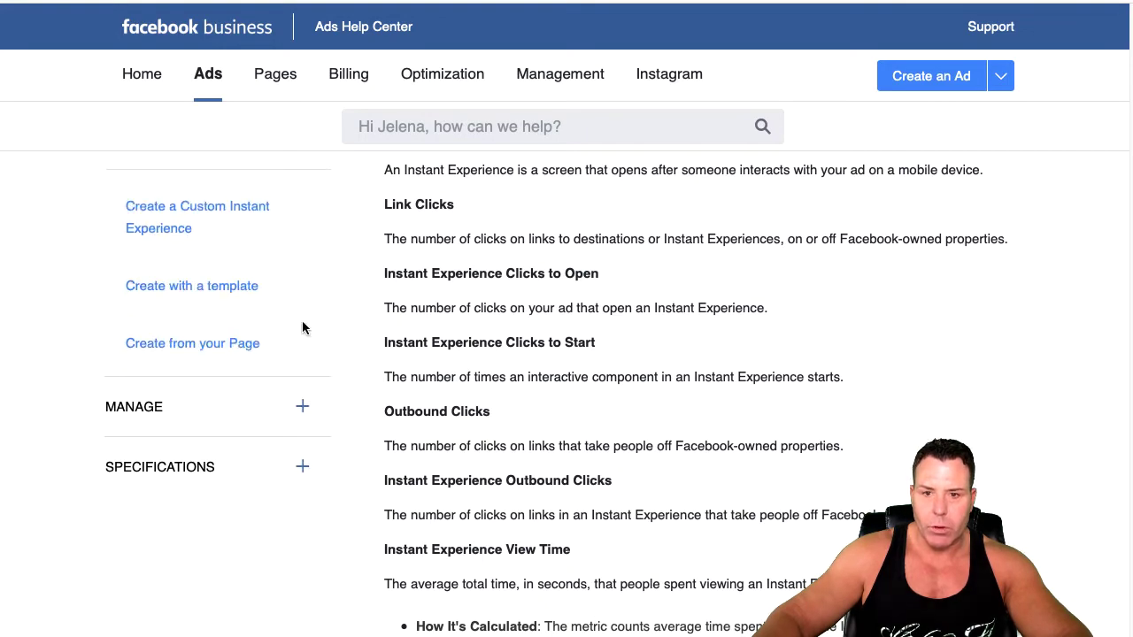
pyautogui.scroll(-1, 245, 334)
pyautogui.scroll(2, 245, 332)
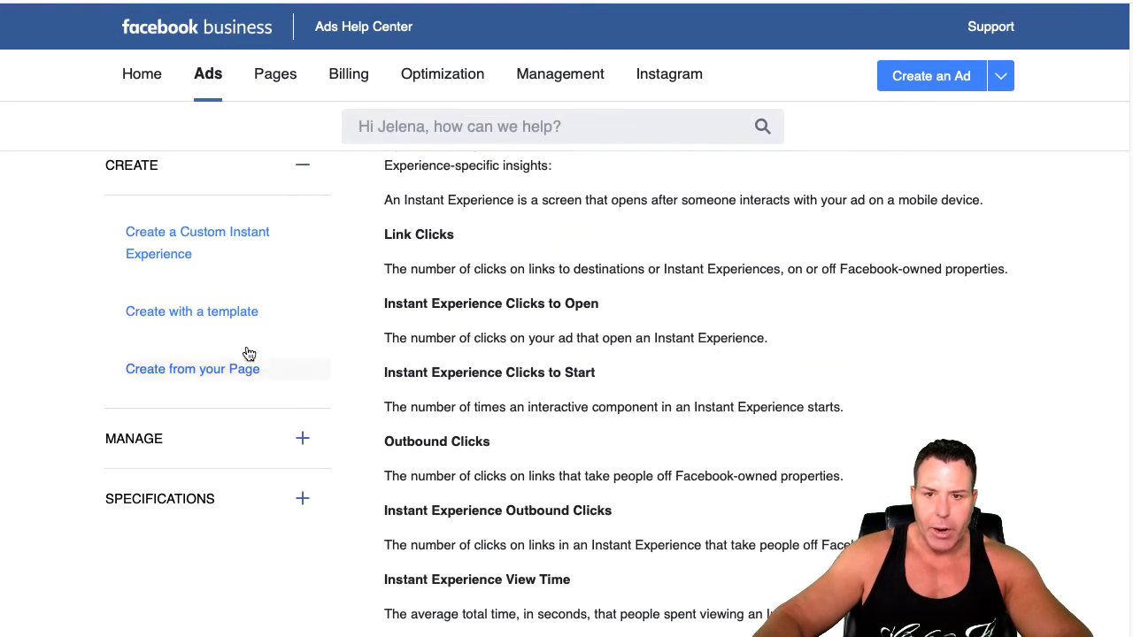
pyautogui.click(302, 438)
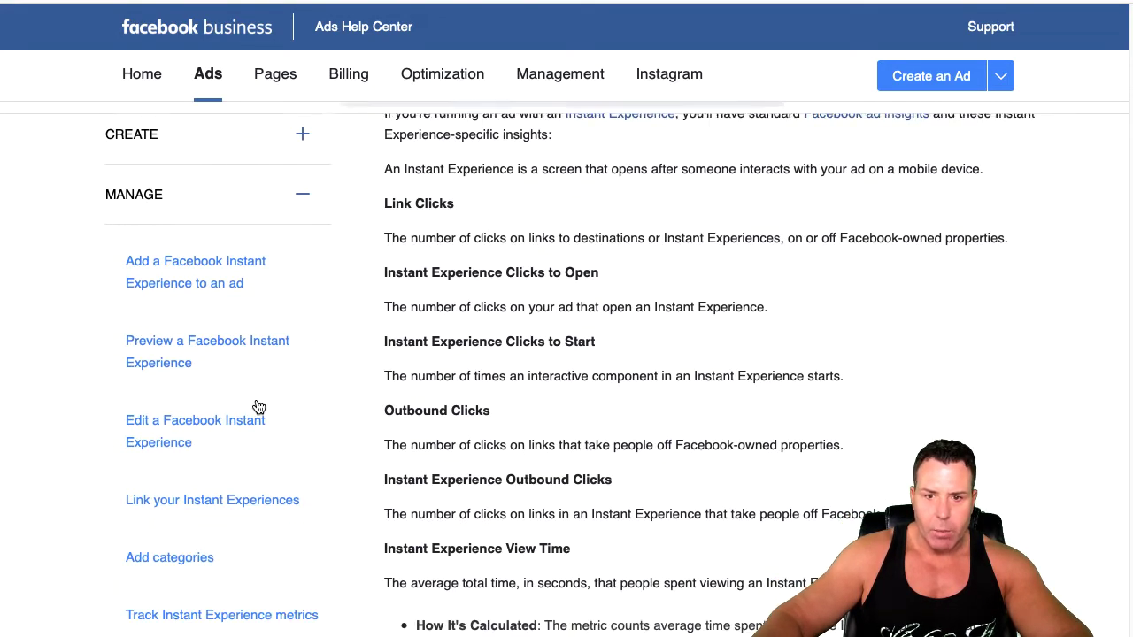
pyautogui.scroll(-2, 262, 416)
pyautogui.scroll(-2, 265, 523)
pyautogui.scroll(-1, 271, 522)
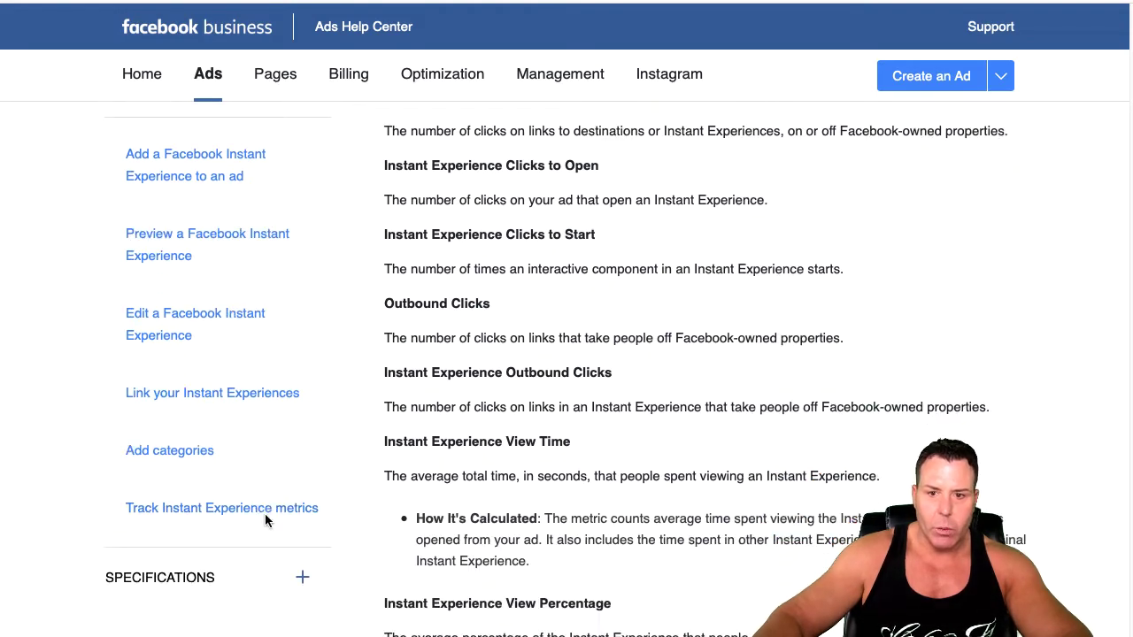
pyautogui.click(305, 578)
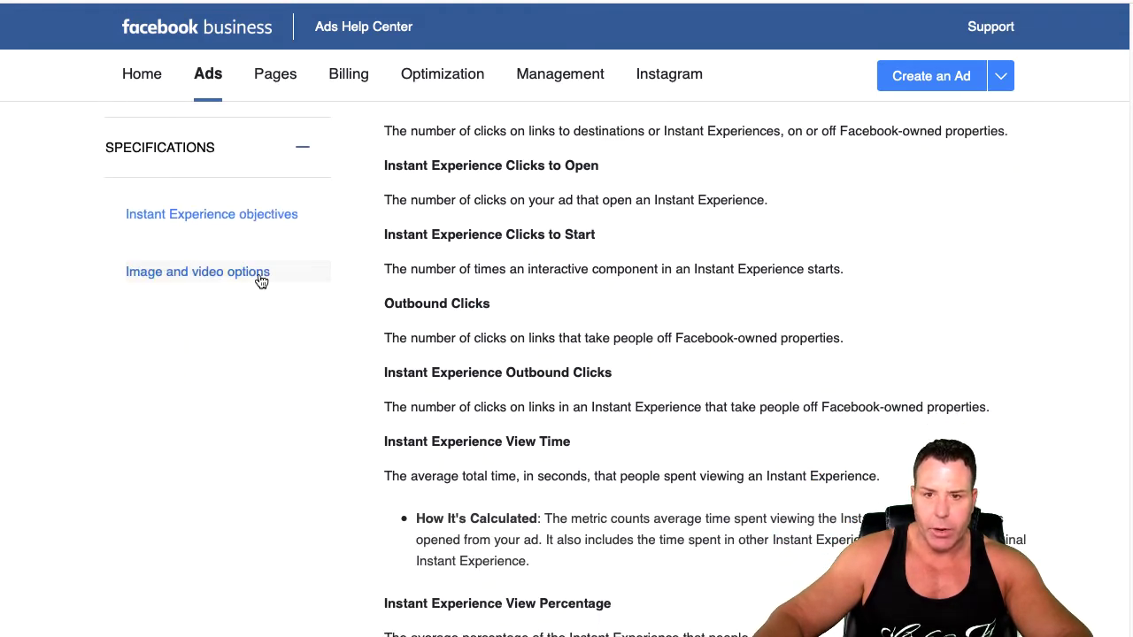
pyautogui.scroll(5, 260, 328)
pyautogui.click(302, 400)
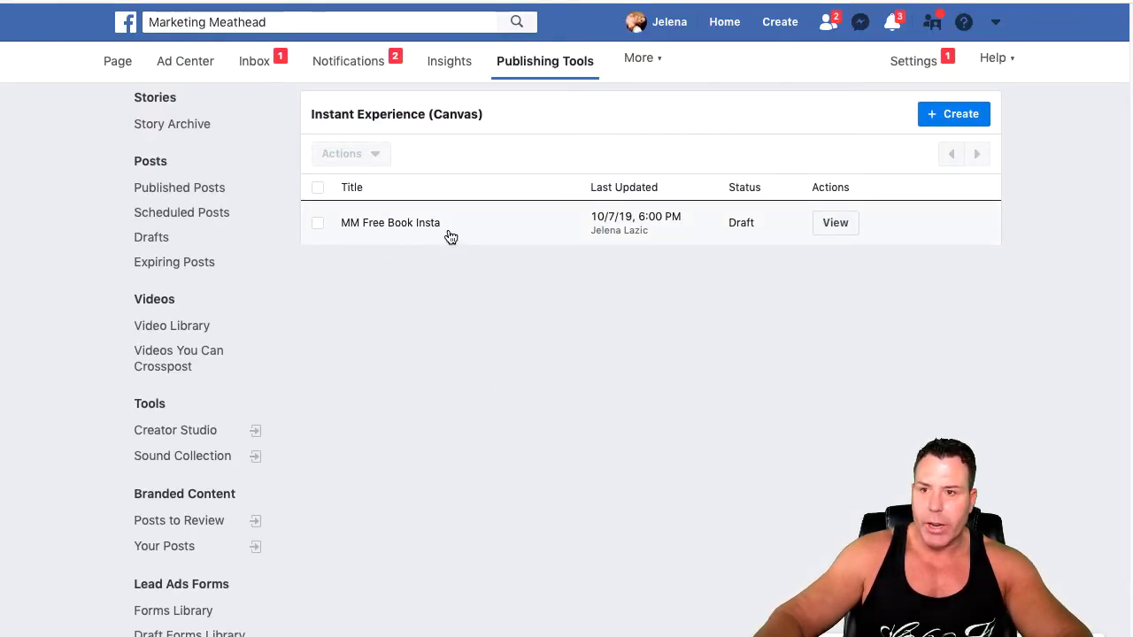
# - Duplicate the MM Free Book Insta draft in the Instant Experience (Canvas) list
pyautogui.click(316, 223)
pyautogui.click(369, 155)
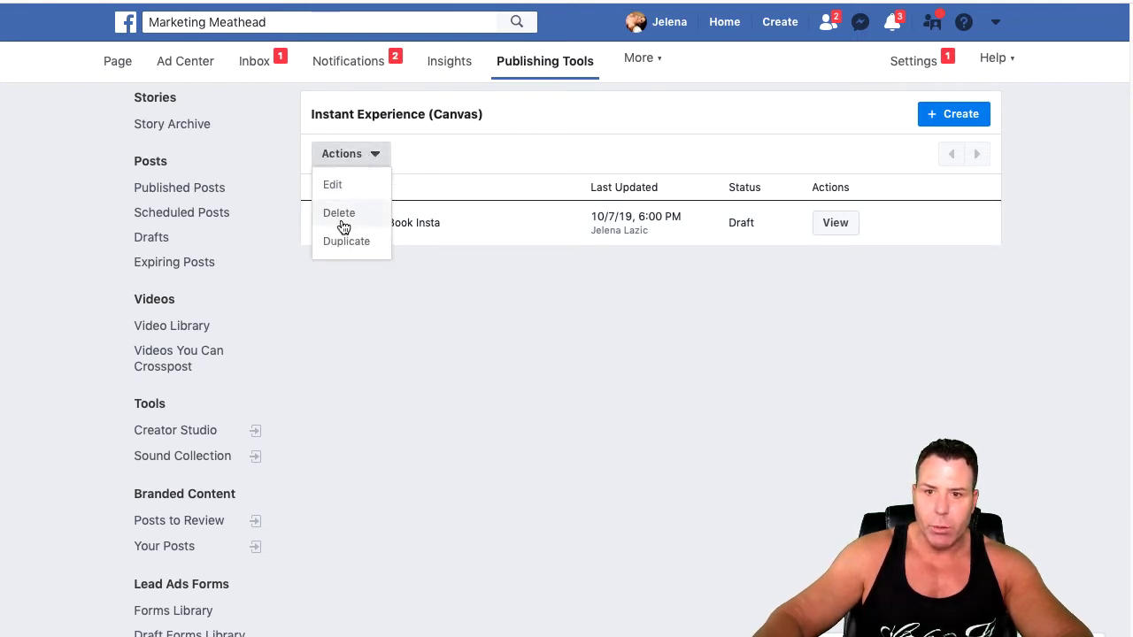
pyautogui.click(470, 229)
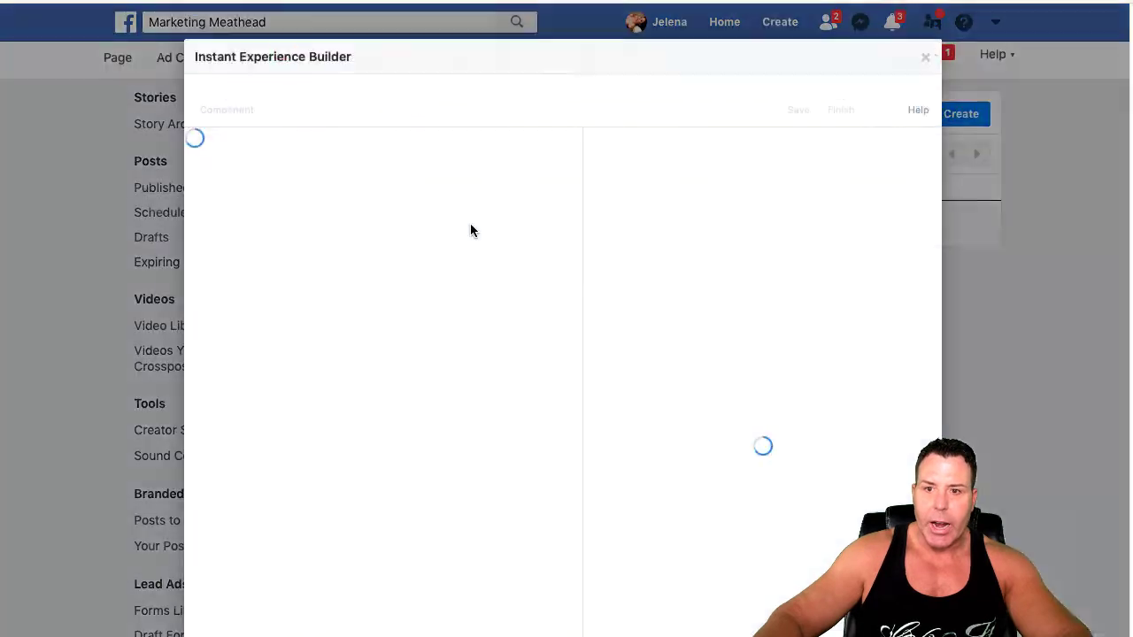
pyautogui.click(926, 60)
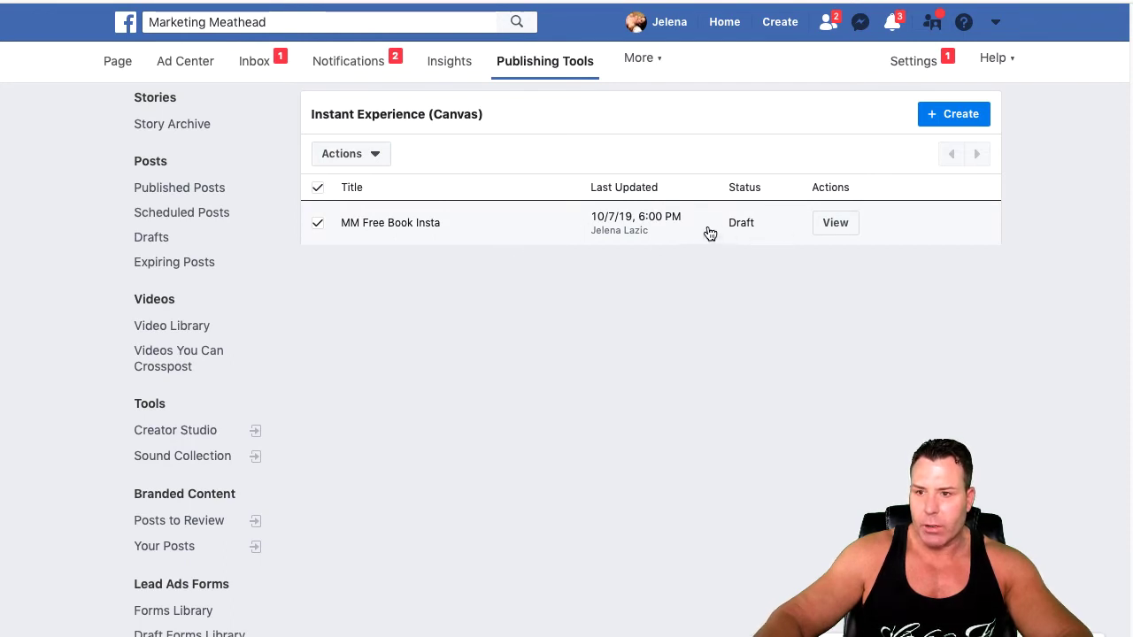
pyautogui.click(375, 155)
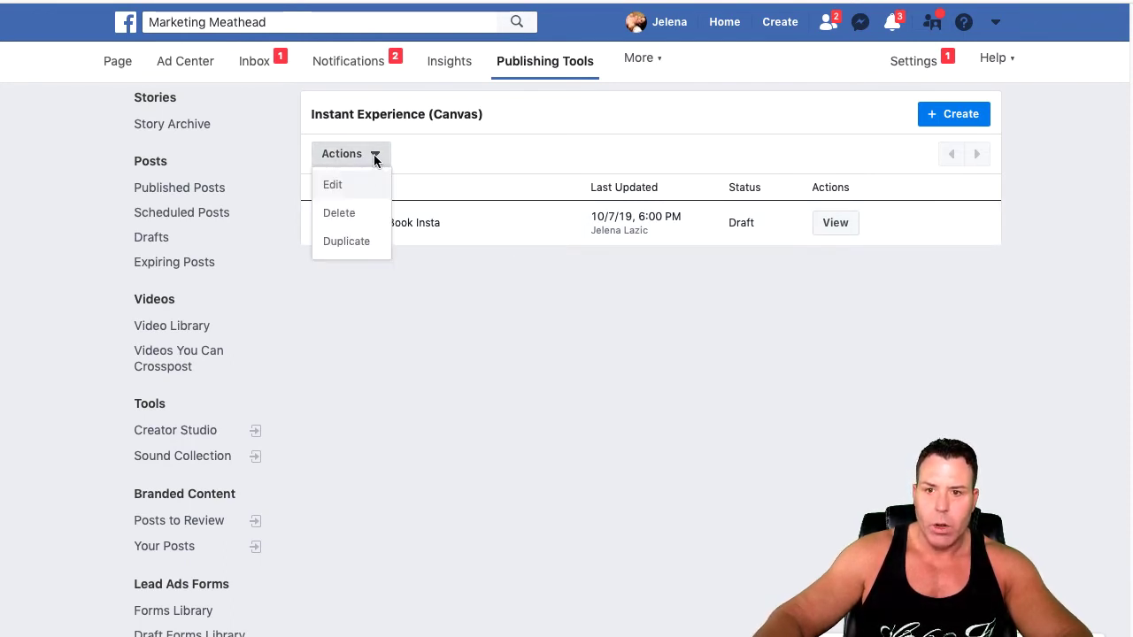
pyautogui.click(345, 242)
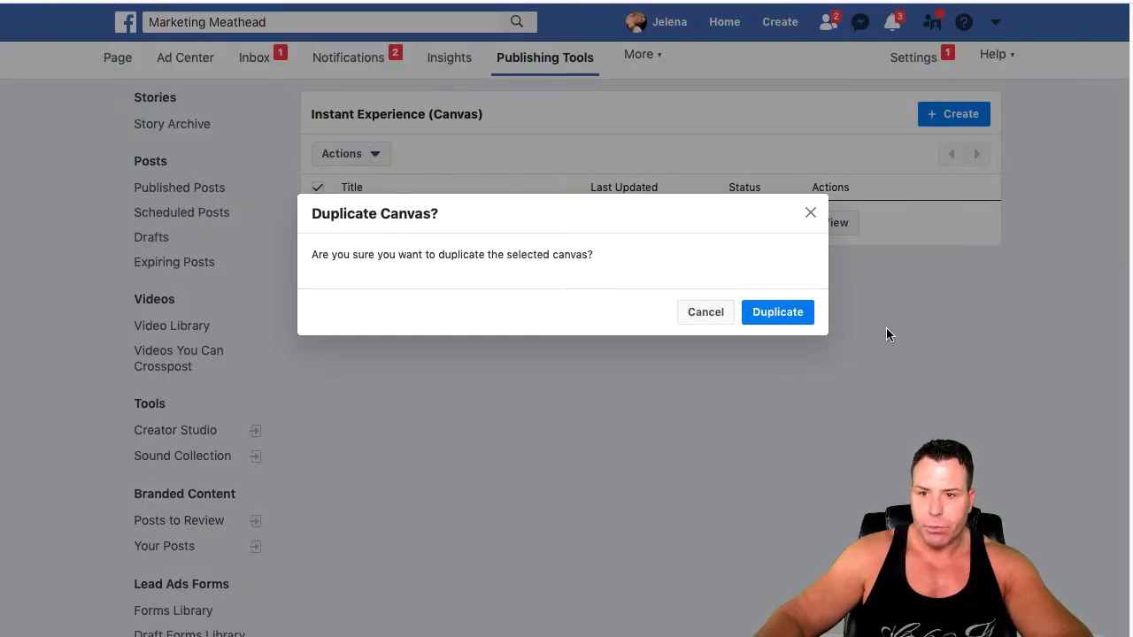
pyautogui.click(784, 313)
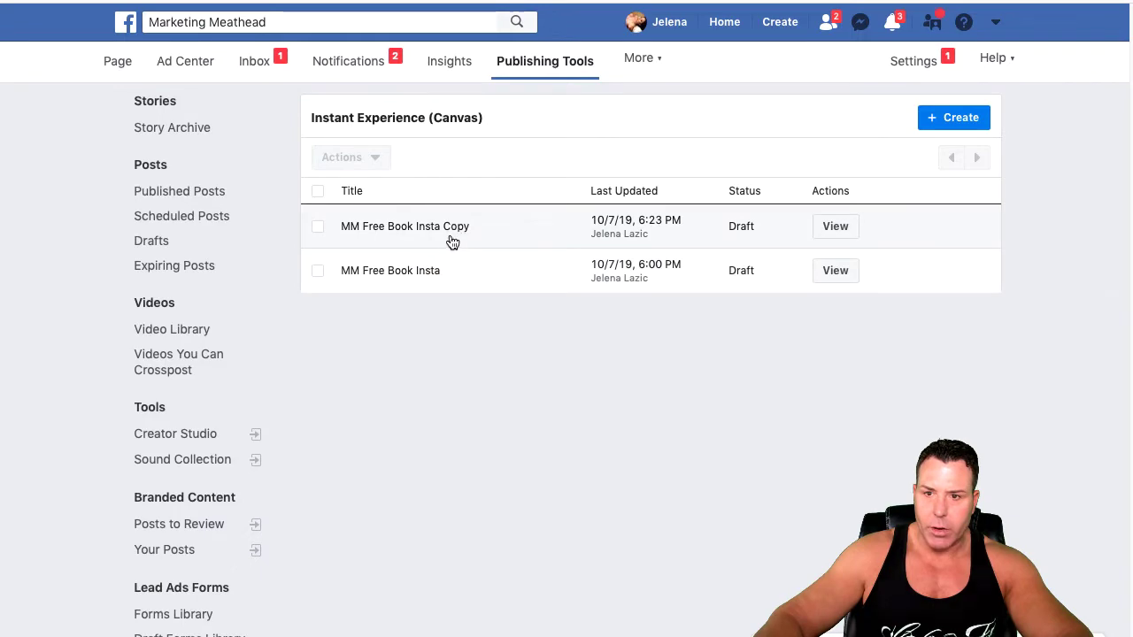
# - Open the MM Free Book Insta Copy draft in the Instant Experience Builder and rename it "MM Book #2"
pyautogui.click(820, 234)
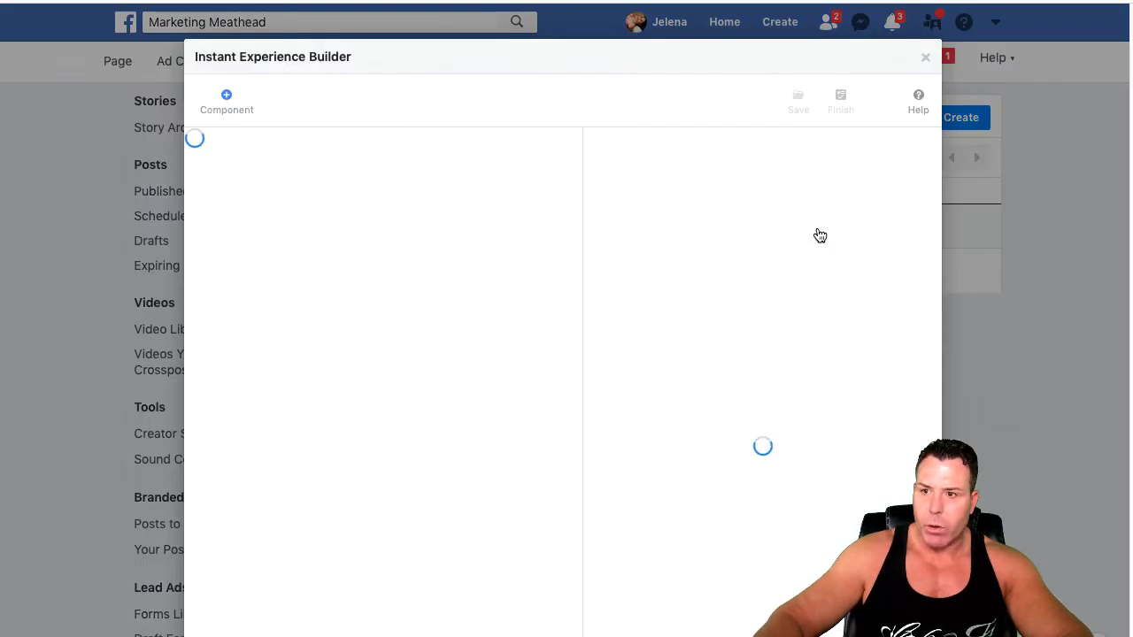
pyautogui.tripleClick(327, 149)
pyautogui.click(374, 148)
pyautogui.moveTo(375, 149); pyautogui.dragTo(201, 149)
pyautogui.press('BackSpace')
pyautogui.write('G')
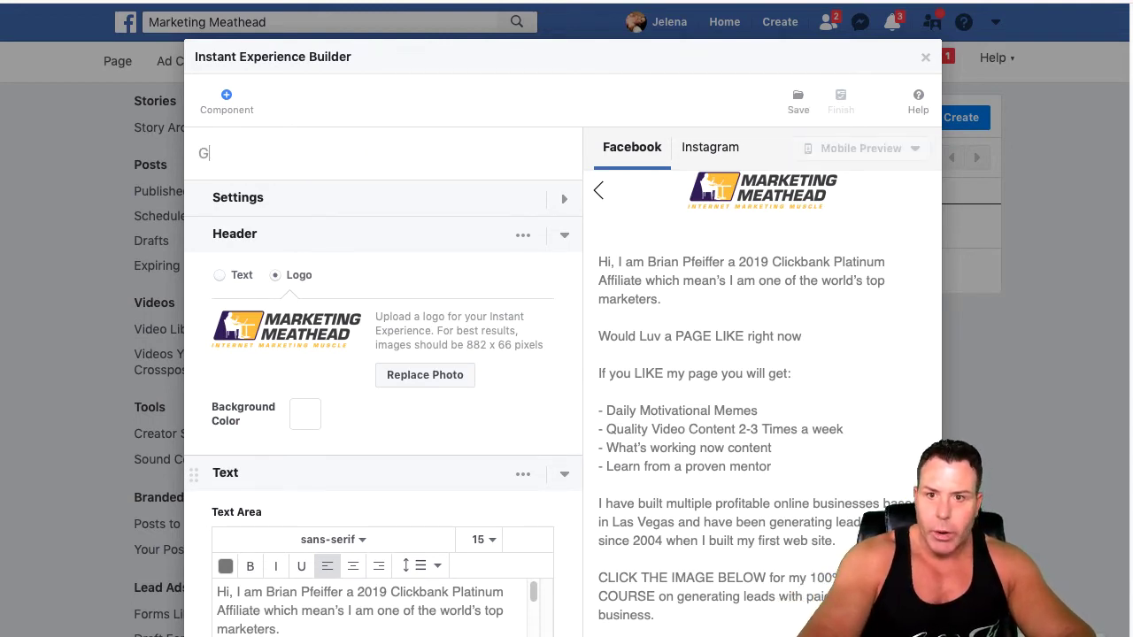
pyautogui.press('BackSpace')
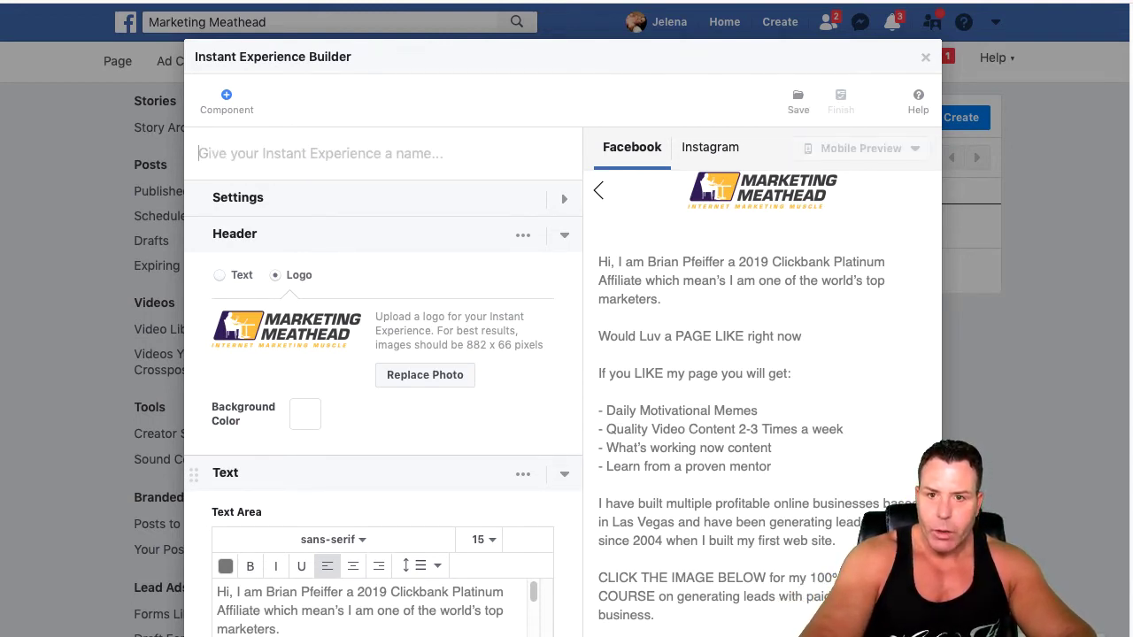
pyautogui.write('MM')
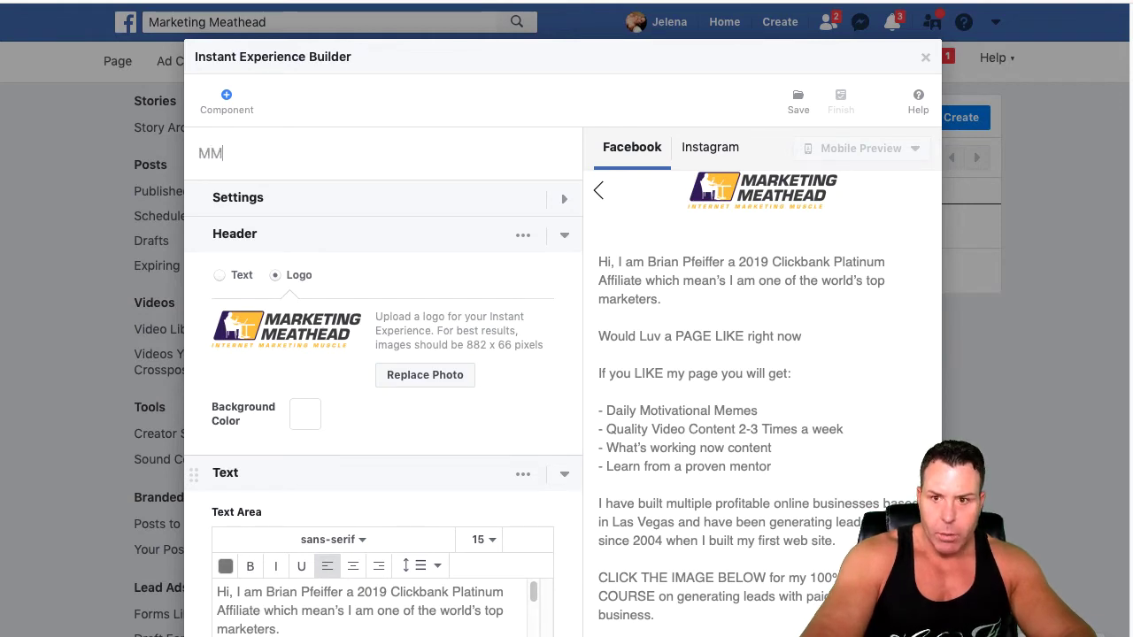
pyautogui.write(' Book #2')
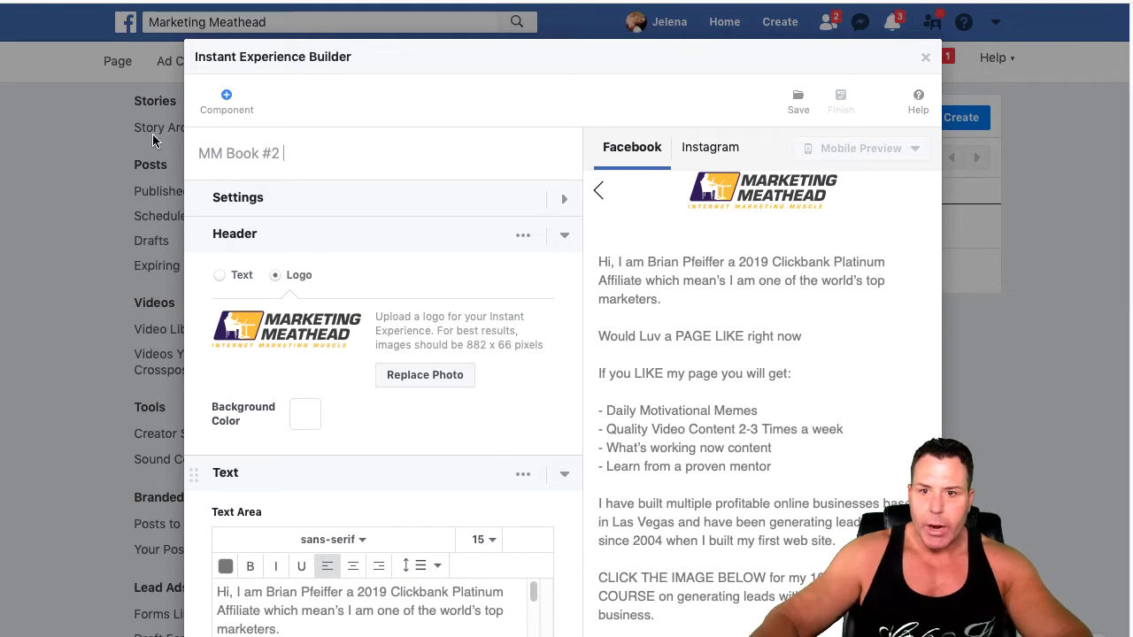
# - Add a Button component below the Photo component in the Instant Experience
pyautogui.scroll(-10, 340, 297)
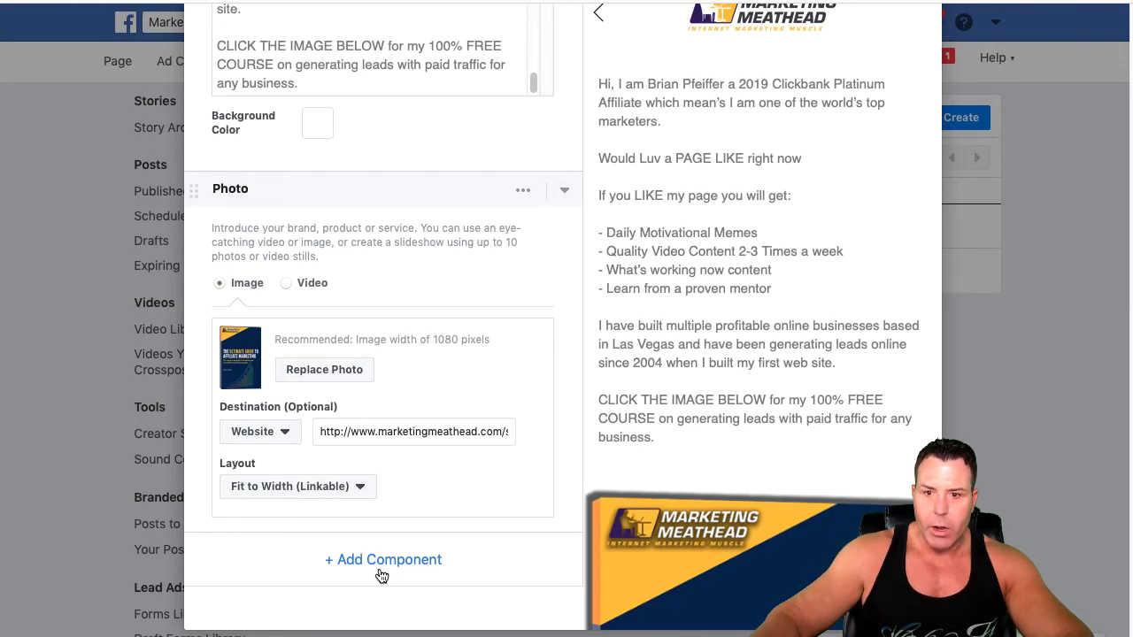
pyautogui.click(392, 563)
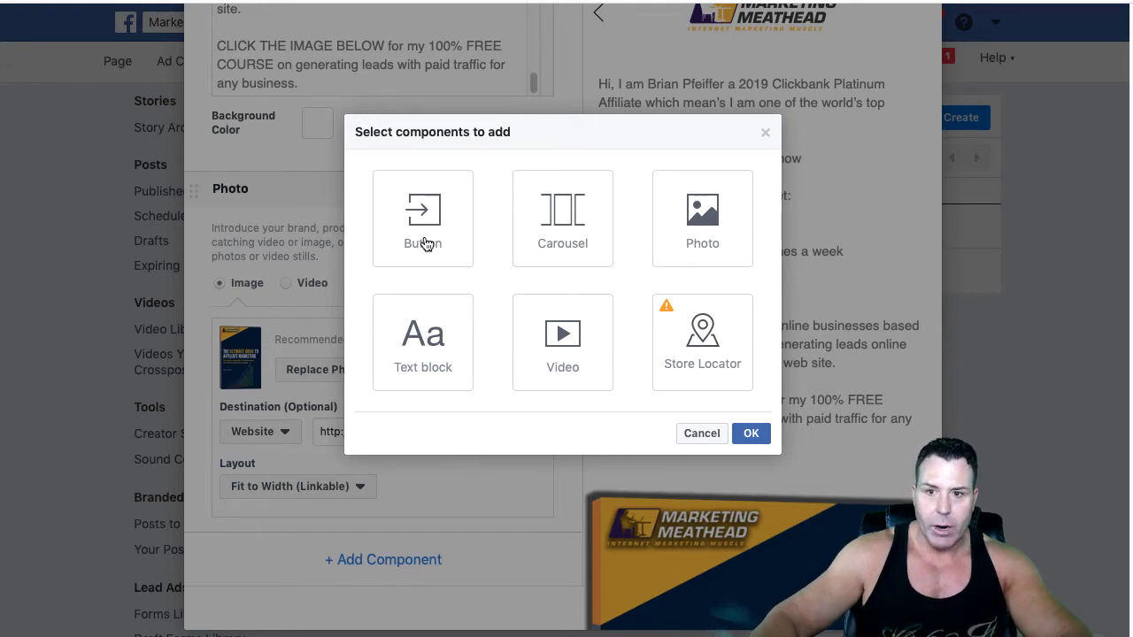
pyautogui.click(769, 132)
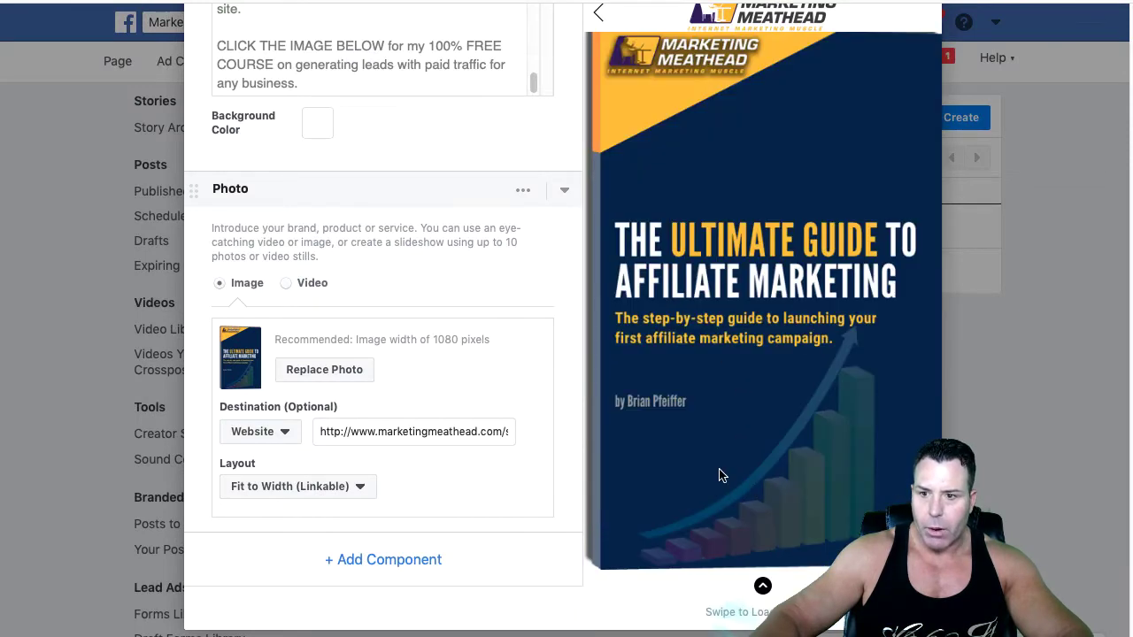
pyautogui.click(411, 562)
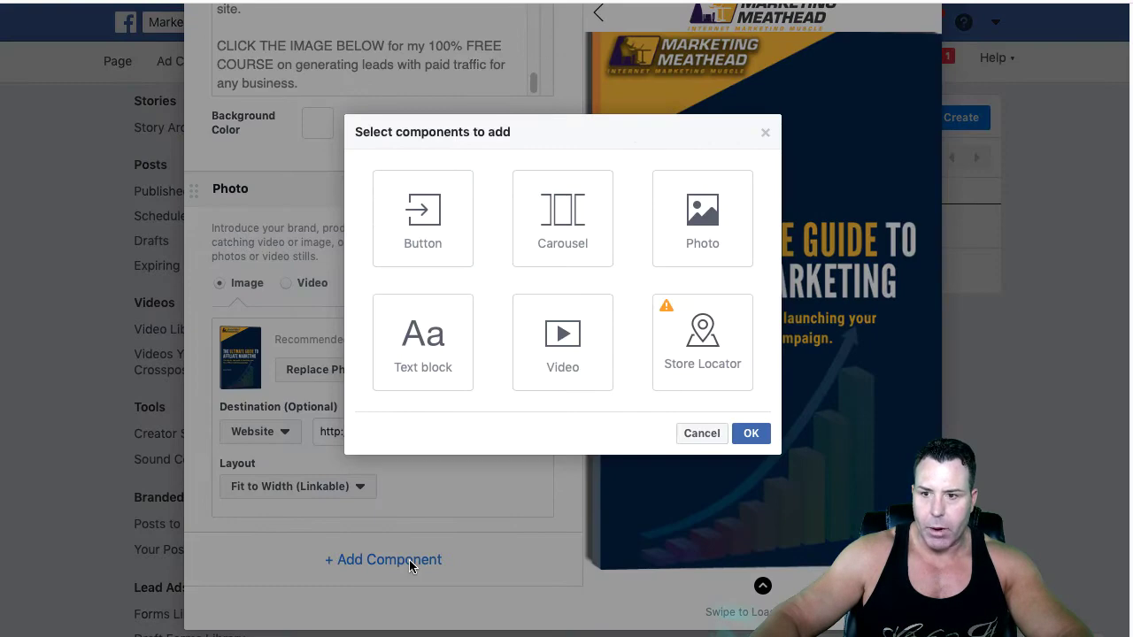
pyautogui.moveTo(363, 272); pyautogui.dragTo(455, 248)
pyautogui.click(455, 248)
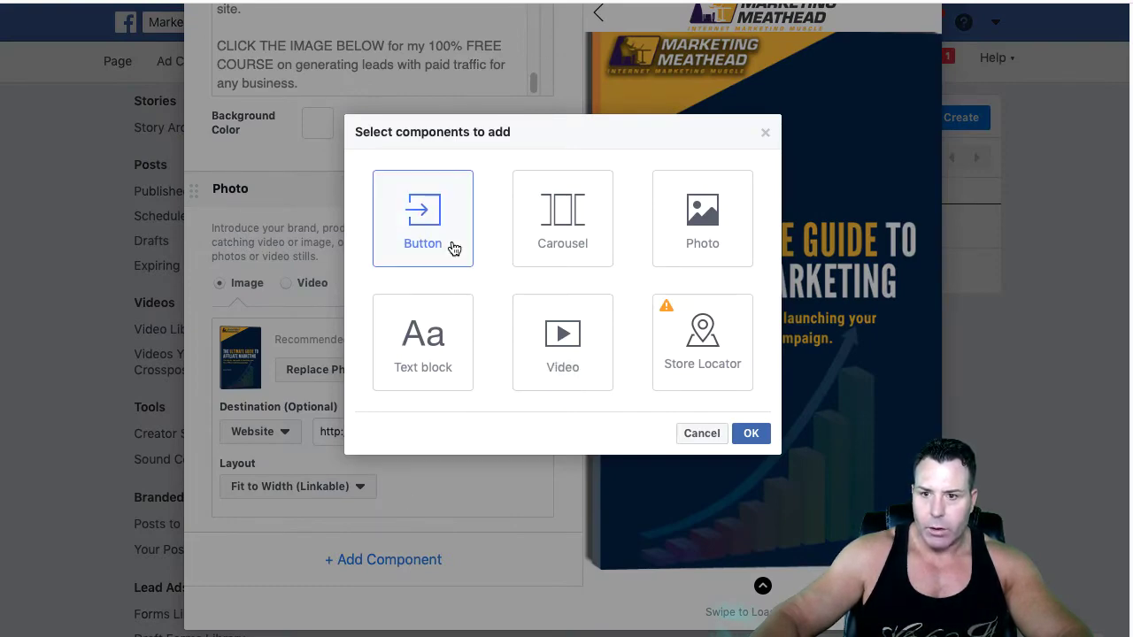
pyautogui.click(753, 434)
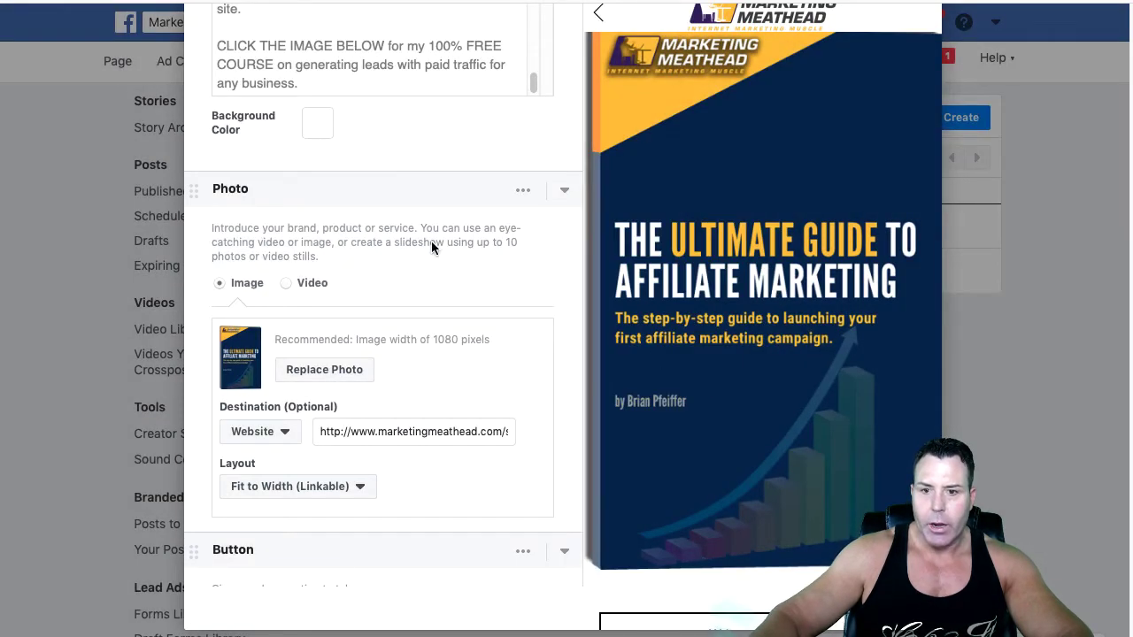
# - Label the new button "Get the Guide Now"
pyautogui.scroll(-3, 365, 549)
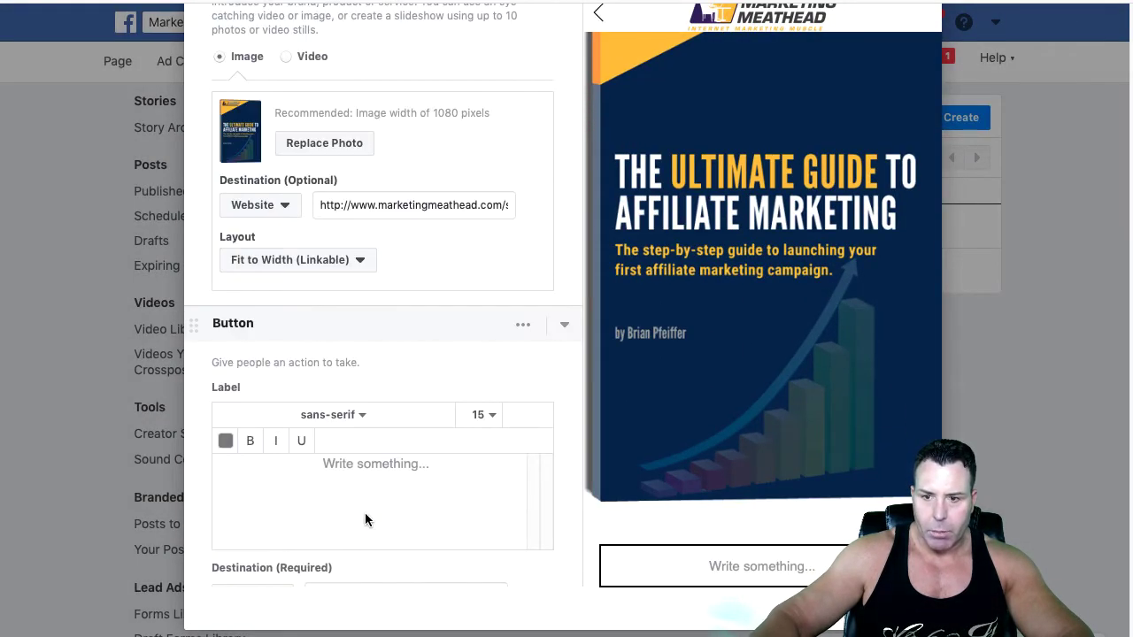
pyautogui.scroll(-3, 367, 465)
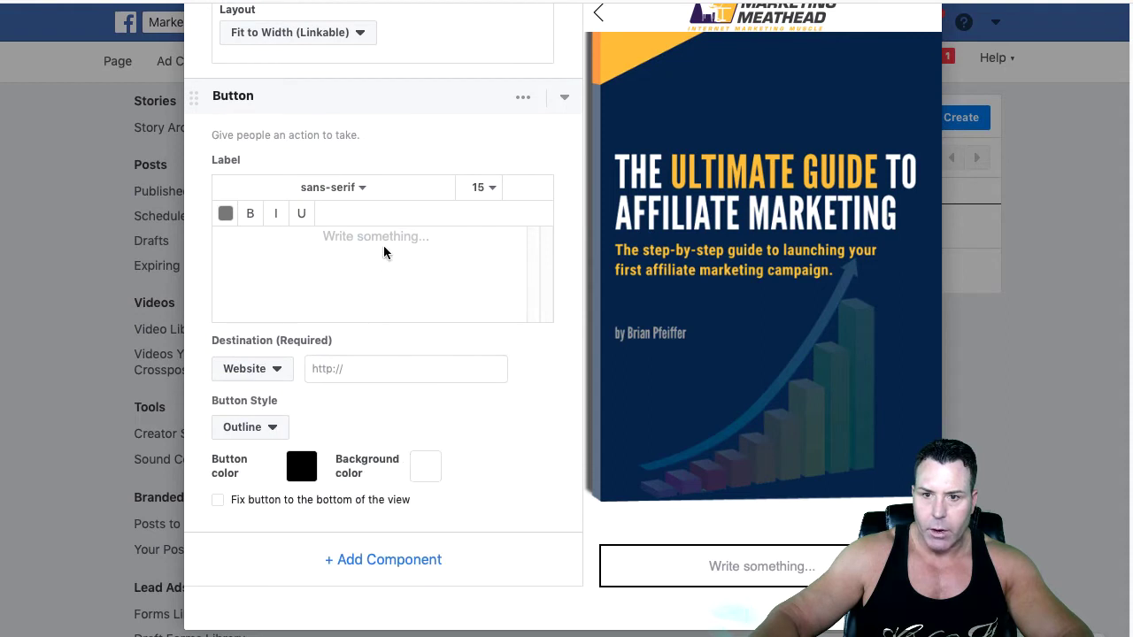
pyautogui.write('Get the Guide Now')
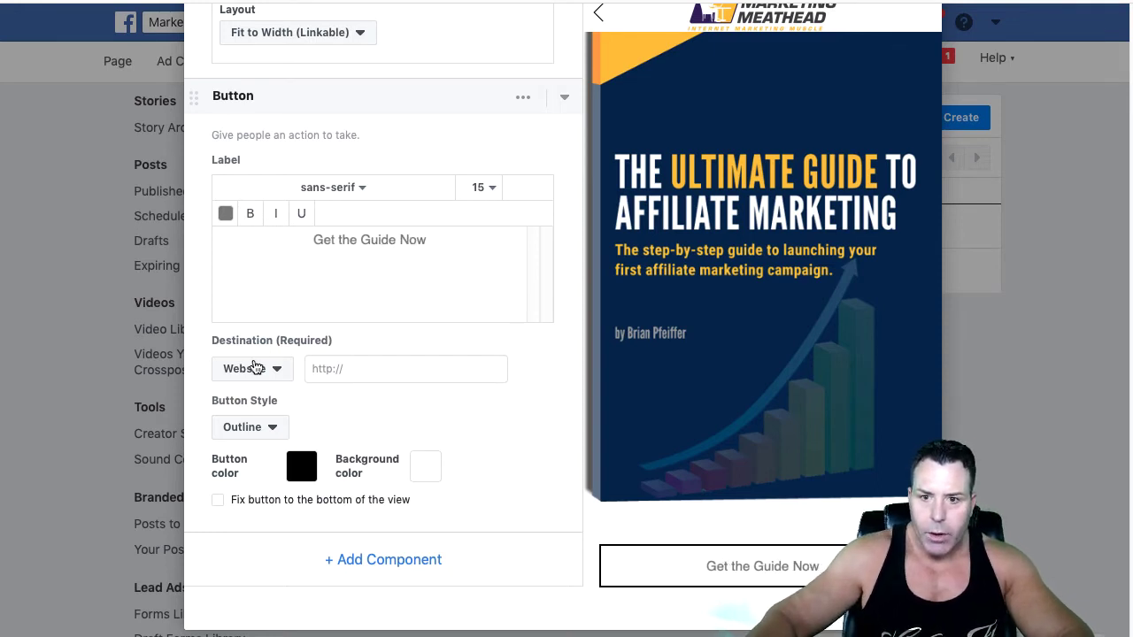
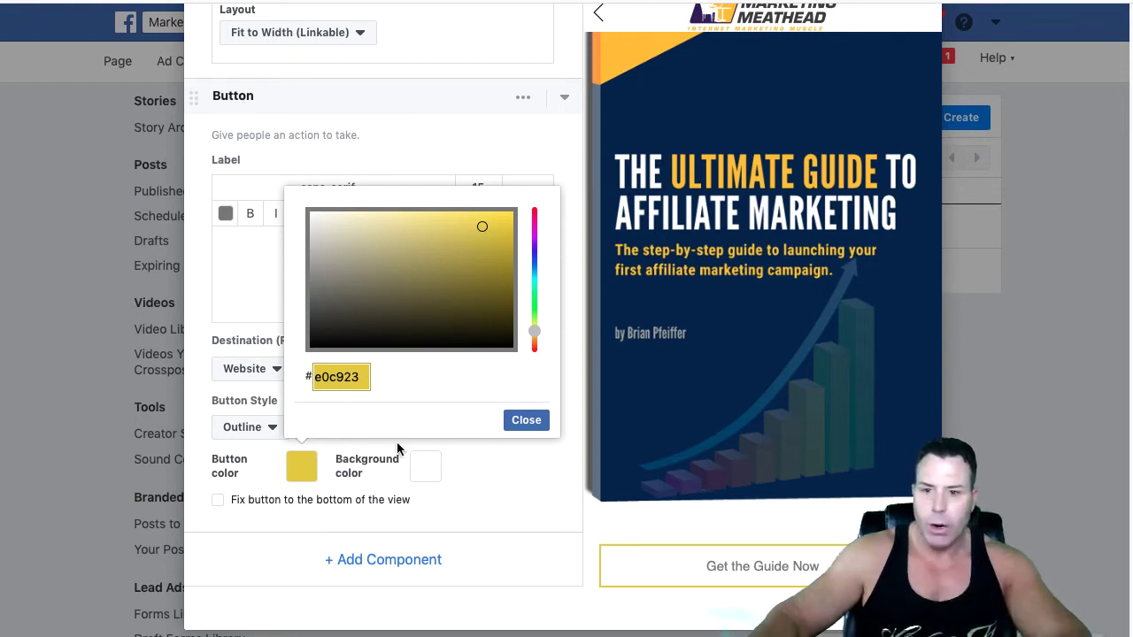
# - Set the button color to near-black #161615 and the button's background color to gold #d7ba39
pyautogui.click(525, 422)
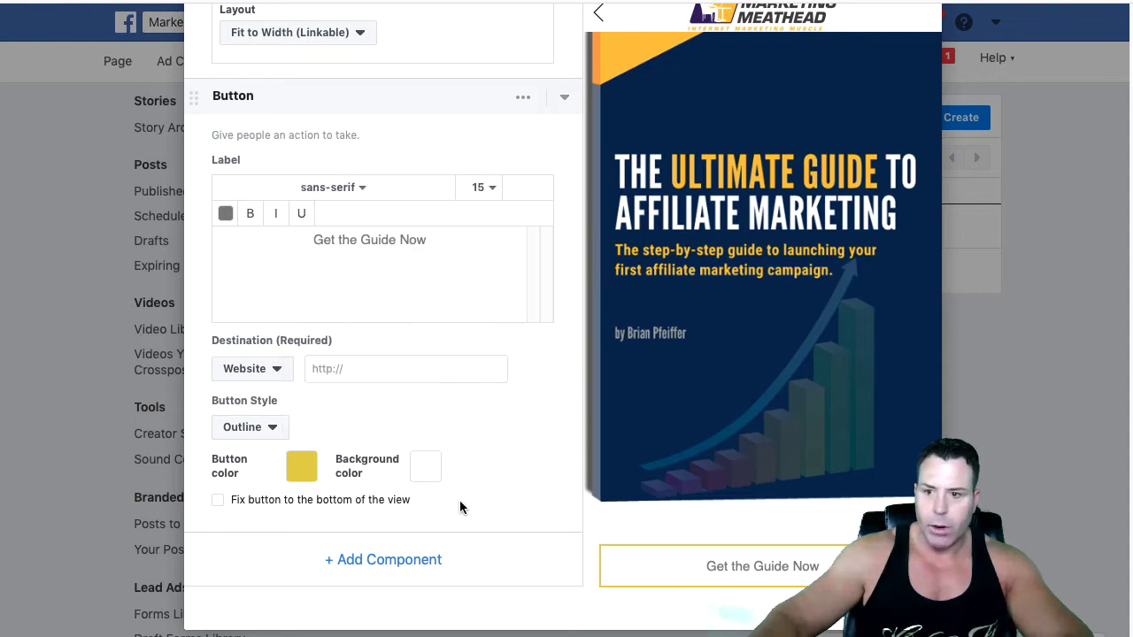
pyautogui.click(301, 466)
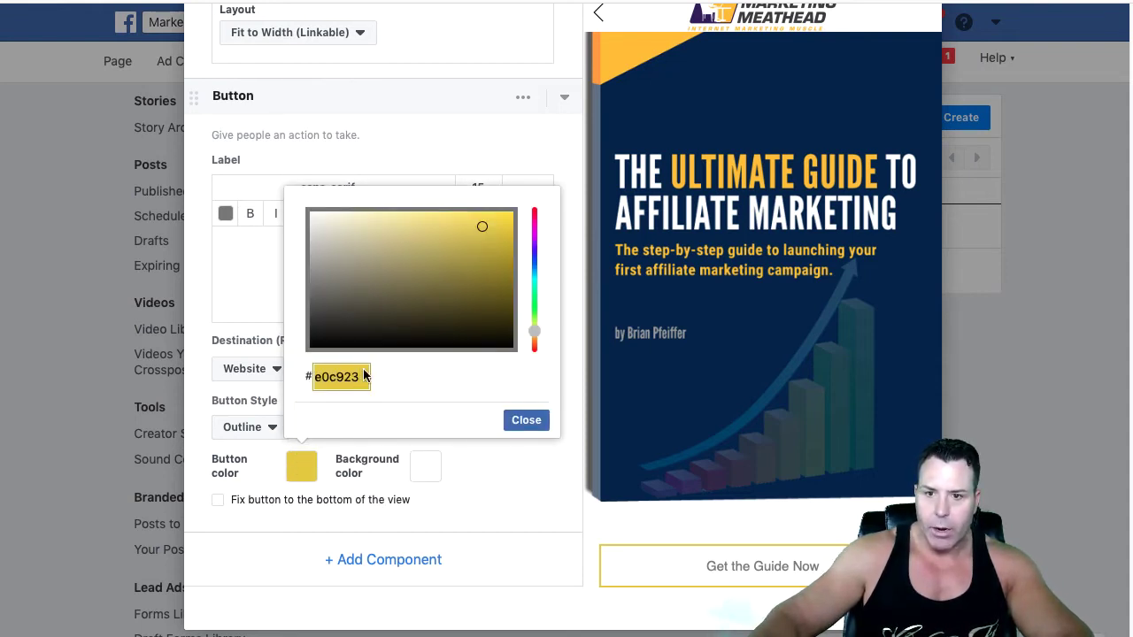
pyautogui.click(319, 337)
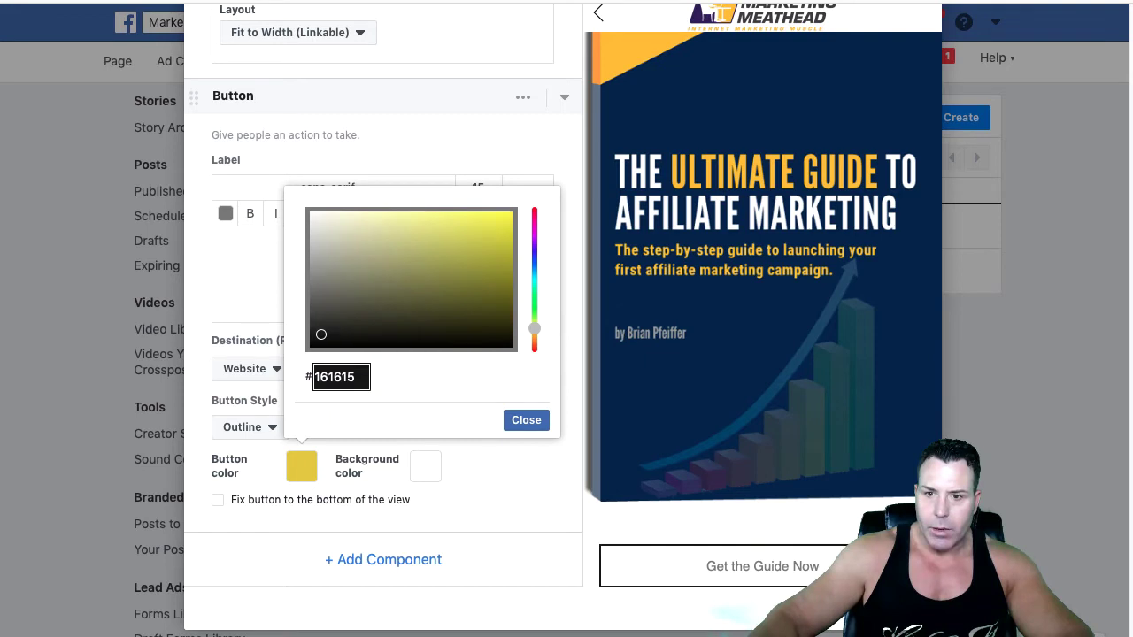
pyautogui.click(423, 474)
pyautogui.moveTo(658, 344)
pyautogui.mouseDown()
pyautogui.moveTo(660, 323)
pyautogui.moveTo(660, 334)
pyautogui.mouseUp()
pyautogui.click(591, 246)
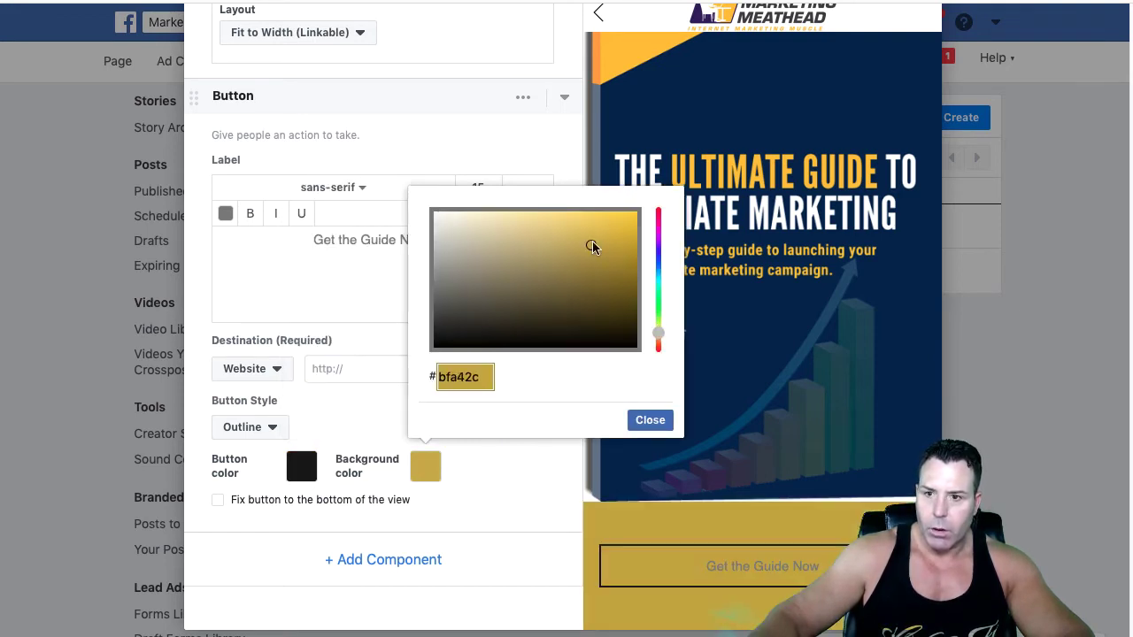
pyautogui.click(585, 232)
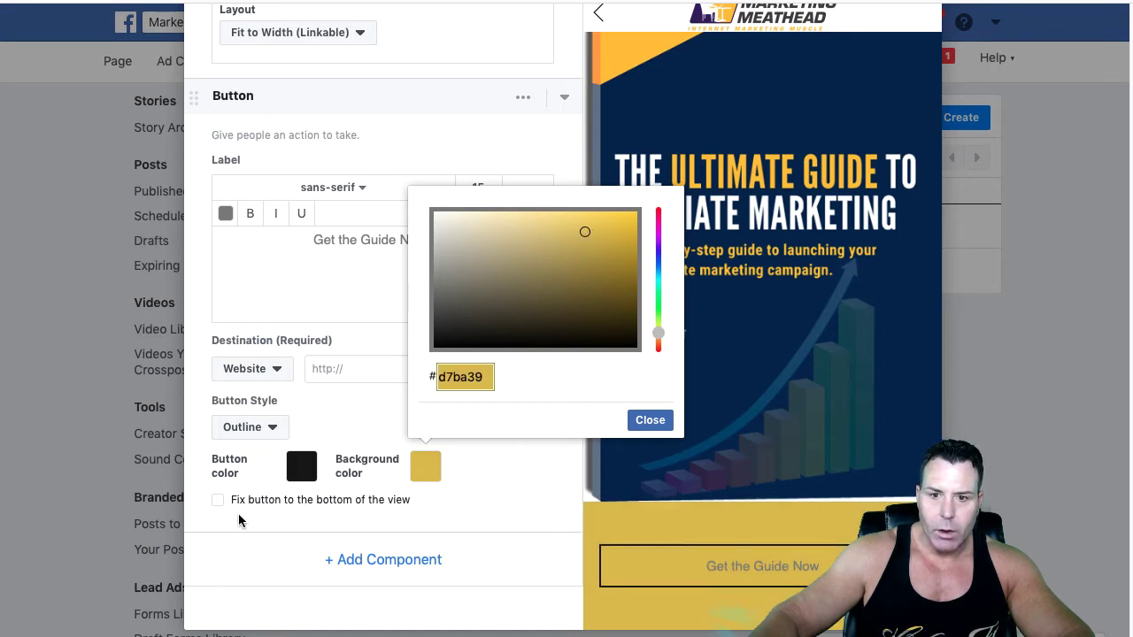
# - Change the "Get the Guide Now" button's style to Fill and its button color to bright yellow
pyautogui.click(279, 431)
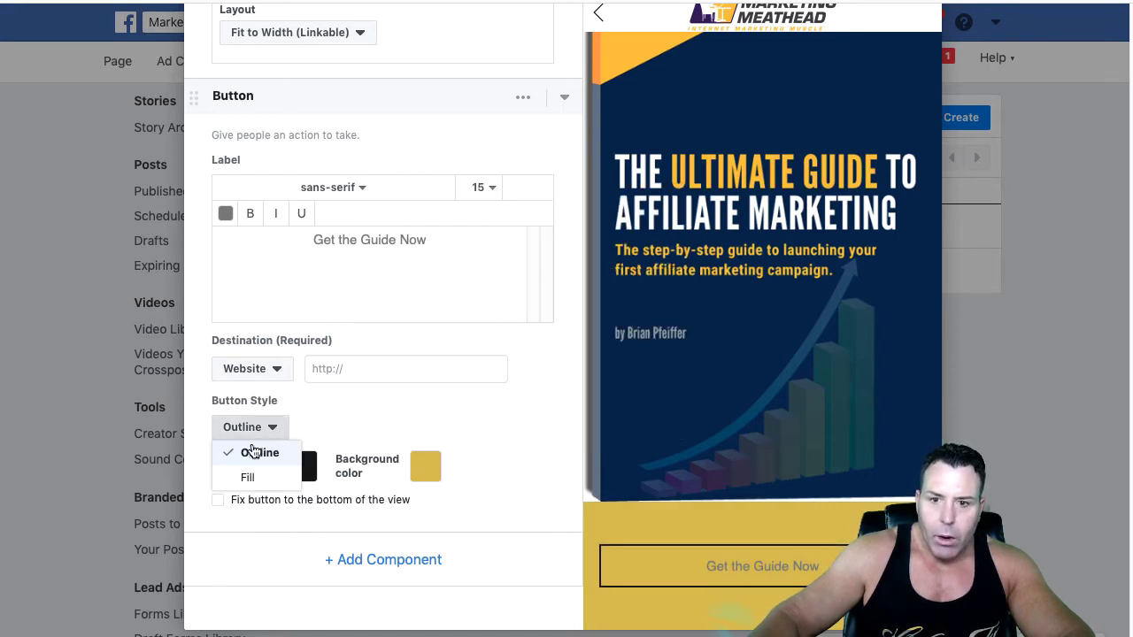
pyautogui.click(249, 479)
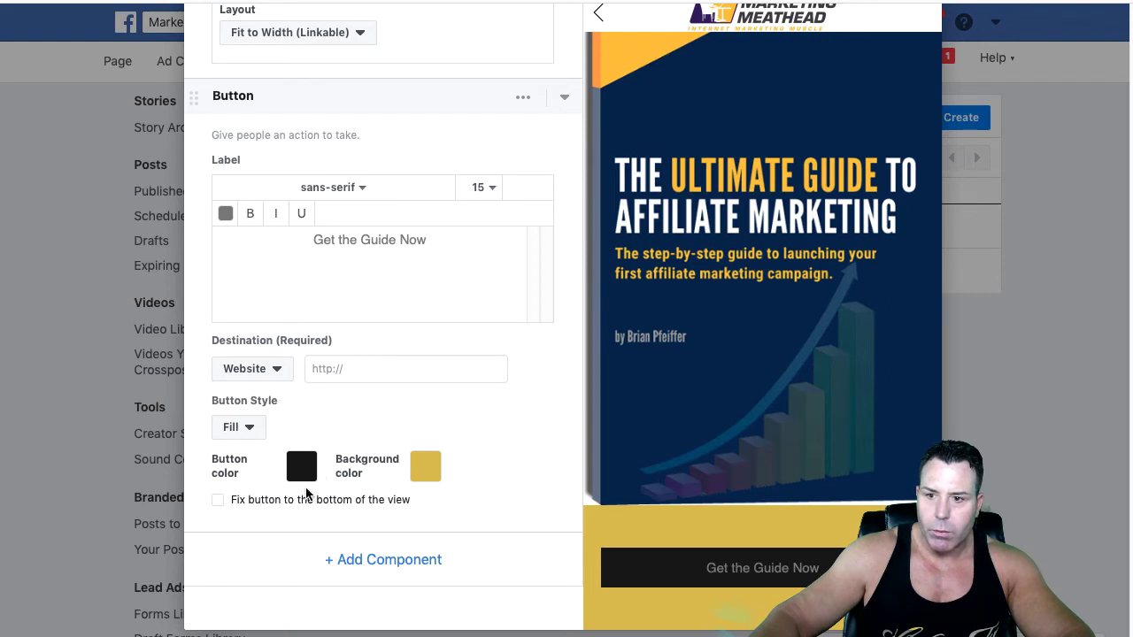
pyautogui.click(299, 471)
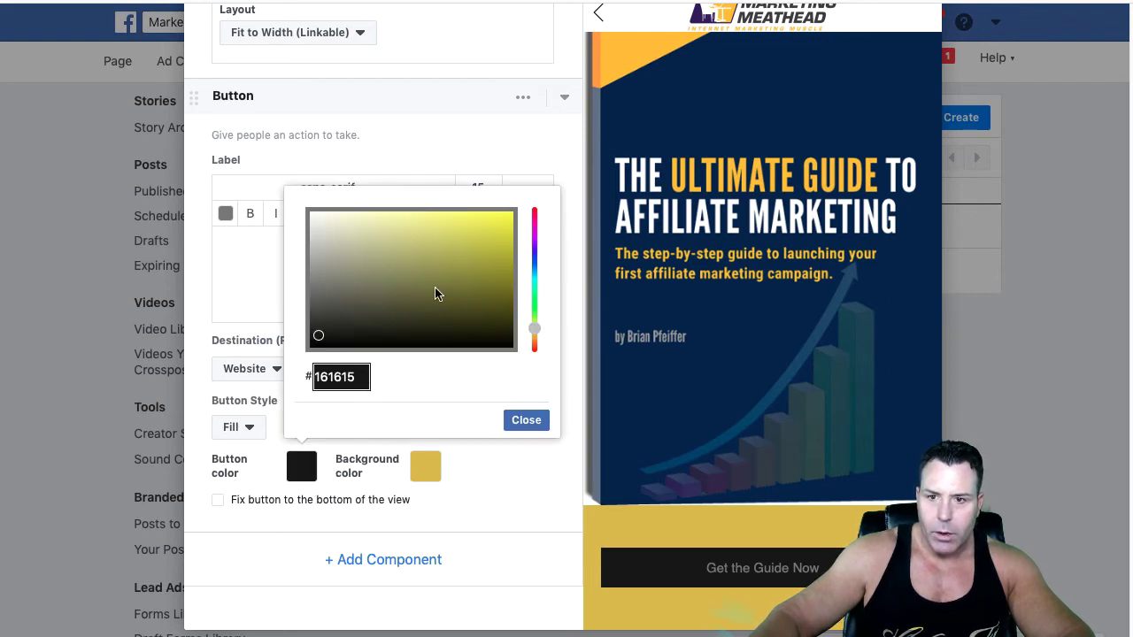
pyautogui.click(488, 230)
# - Set the button's background color to purple #4f3ad6 and fix the button to the bottom of the view
pyautogui.click(426, 476)
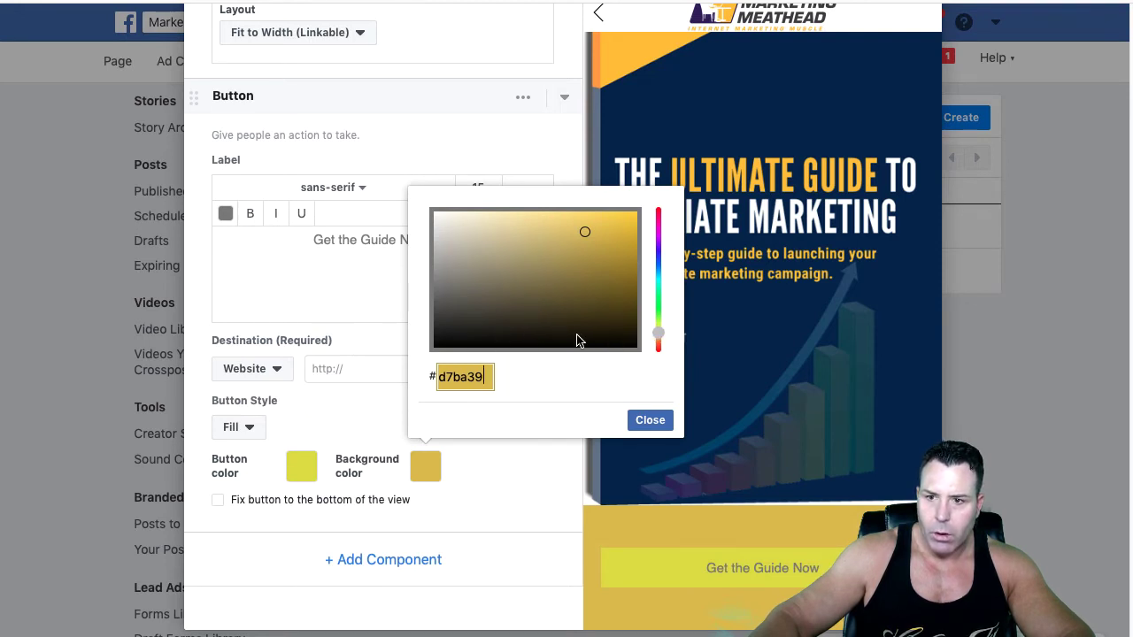
pyautogui.moveTo(659, 337); pyautogui.dragTo(664, 214)
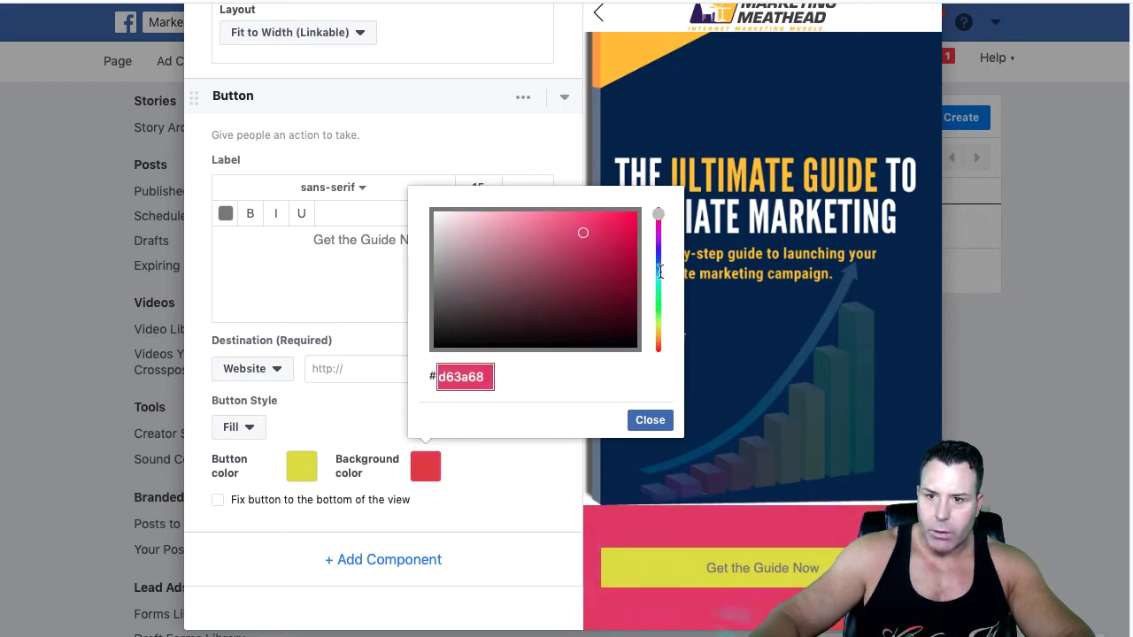
pyautogui.moveTo(660, 270); pyautogui.dragTo(661, 389)
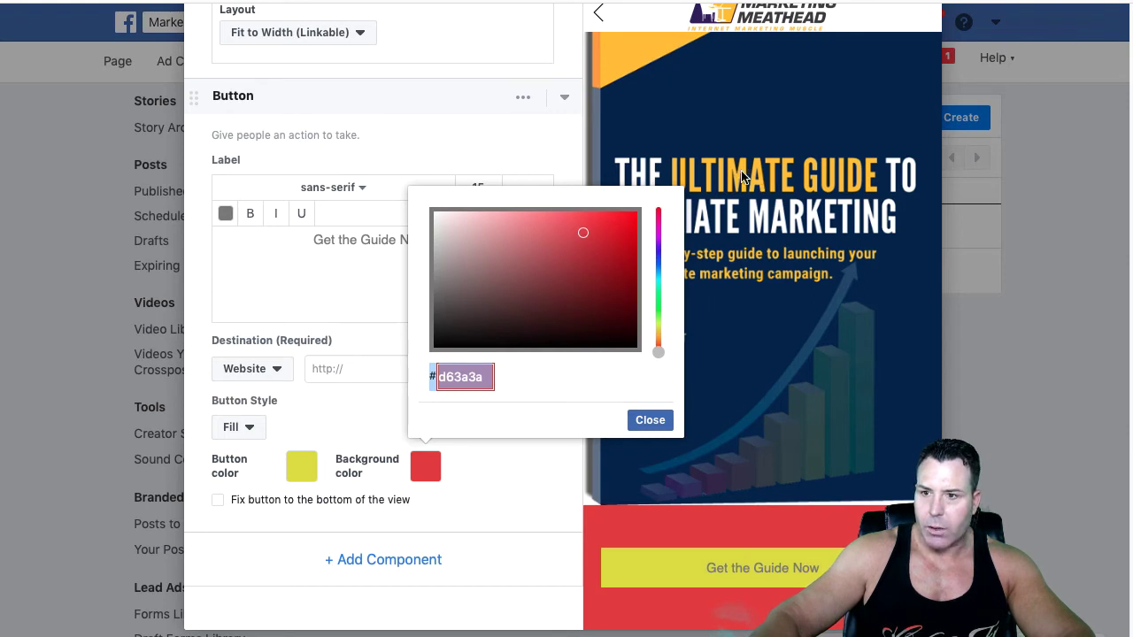
pyautogui.moveTo(658, 350); pyautogui.dragTo(658, 253)
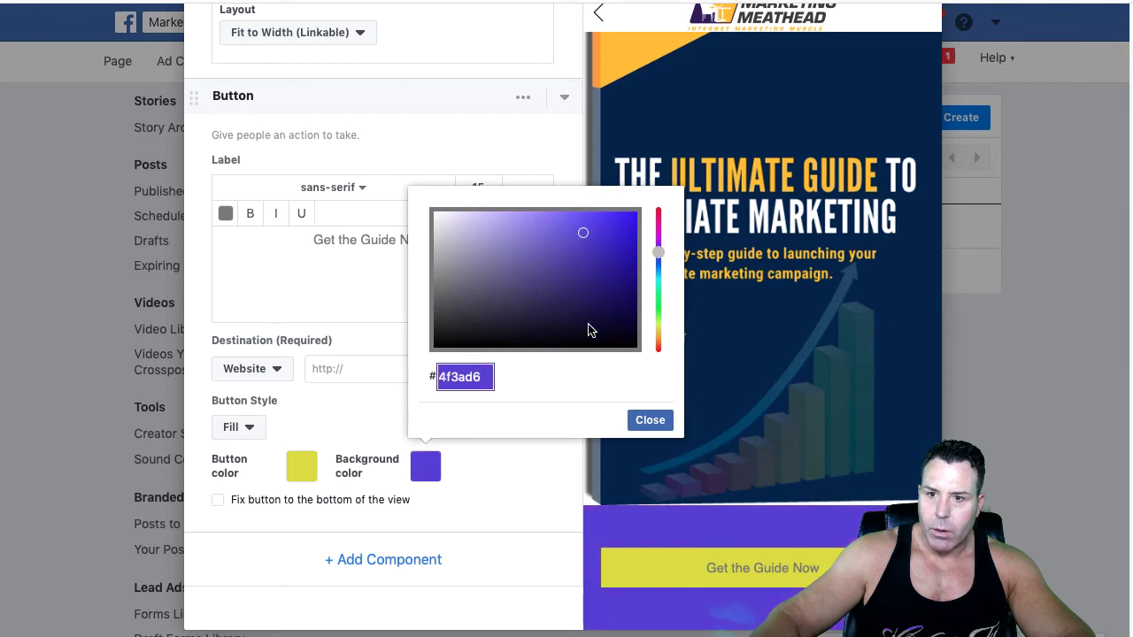
pyautogui.click(659, 425)
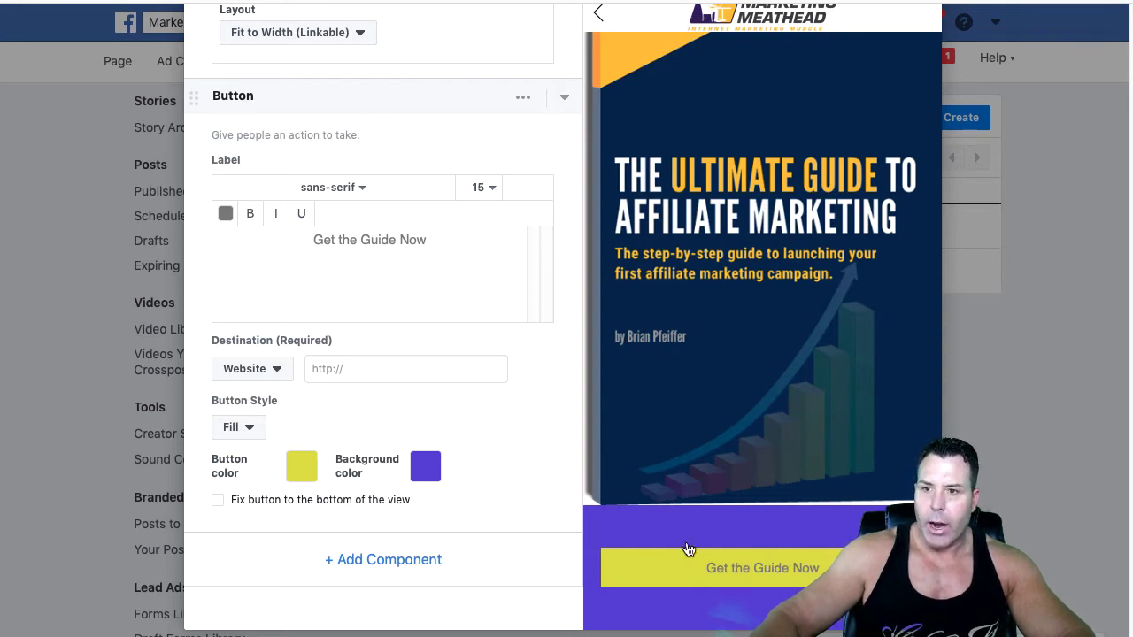
pyautogui.click(218, 501)
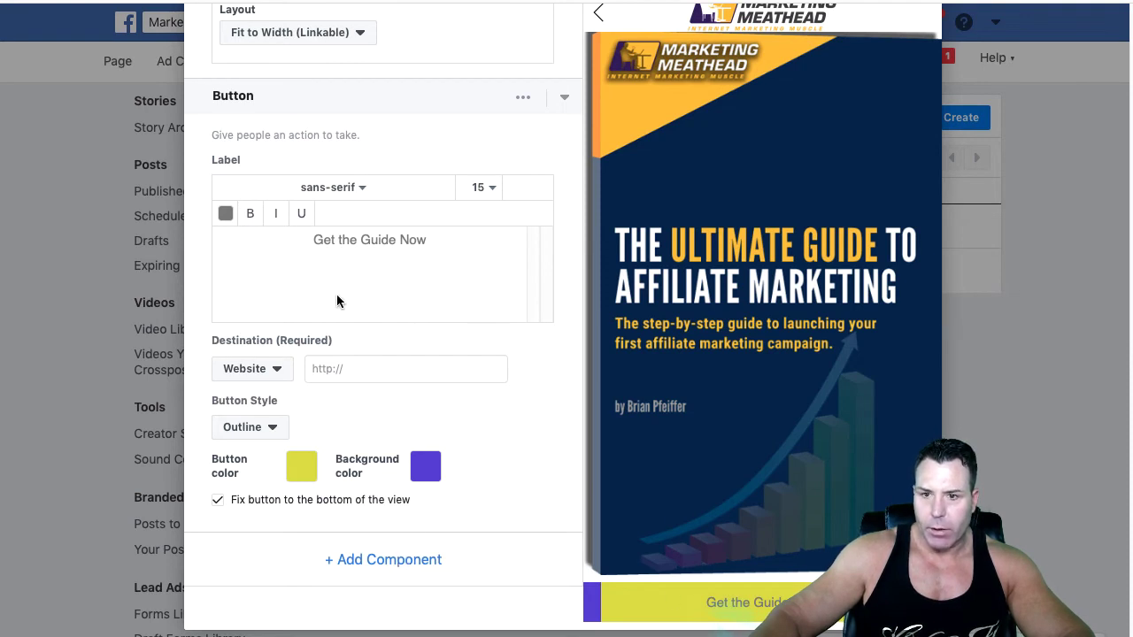
# - Copy the website destination URL from the Photo component
pyautogui.scroll(2, 350, 292)
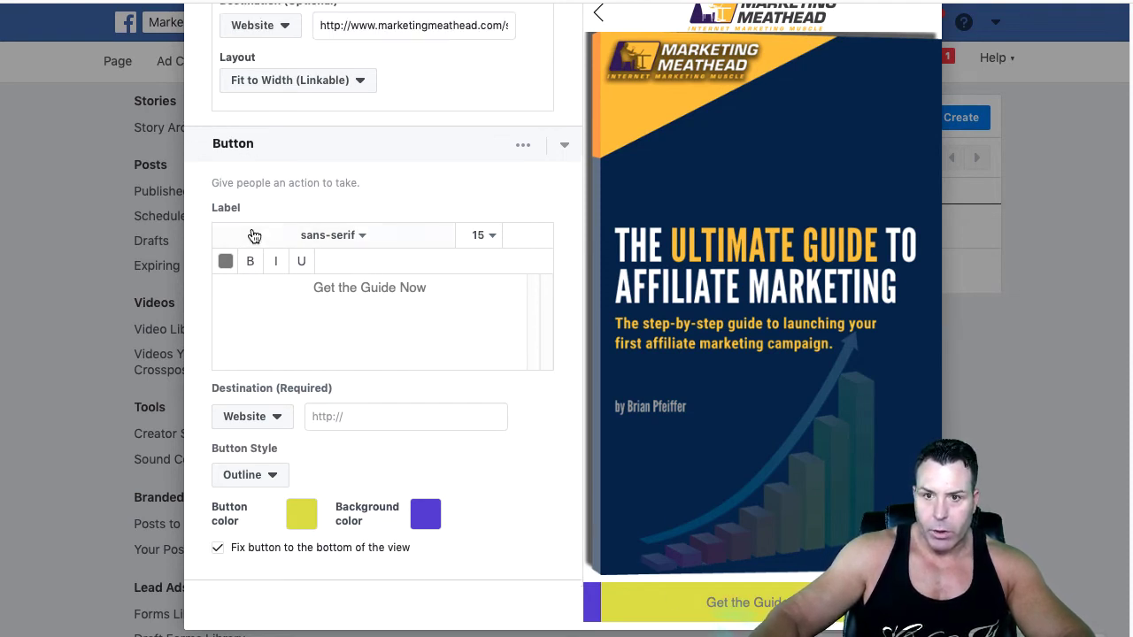
pyautogui.scroll(-1, 257, 240)
pyautogui.scroll(5, 257, 252)
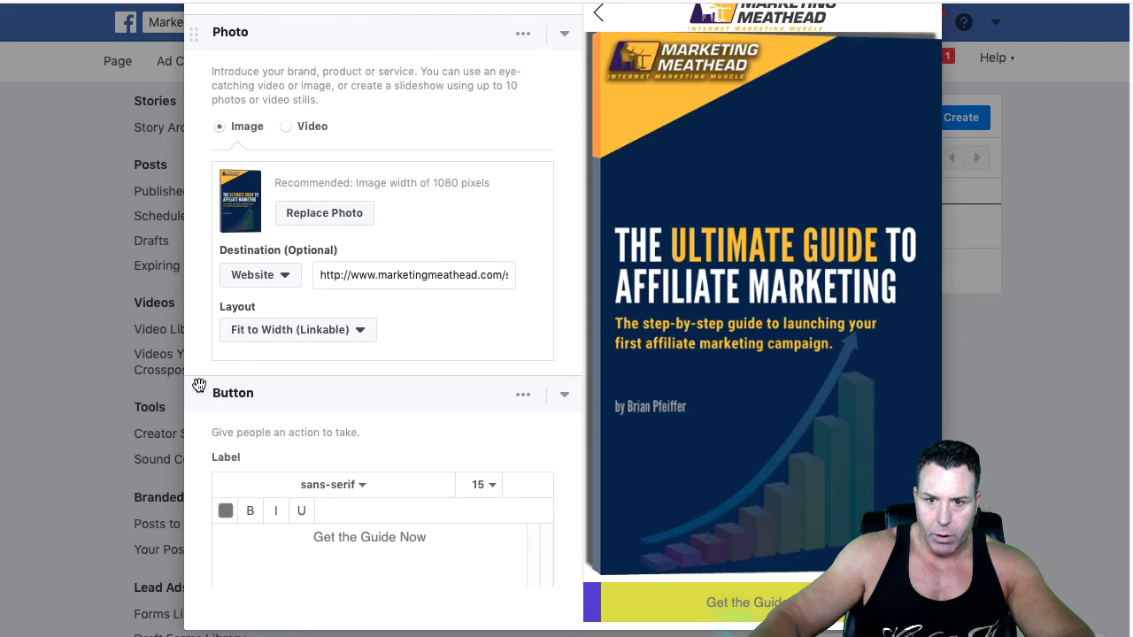
pyautogui.scroll(5, 425, 394)
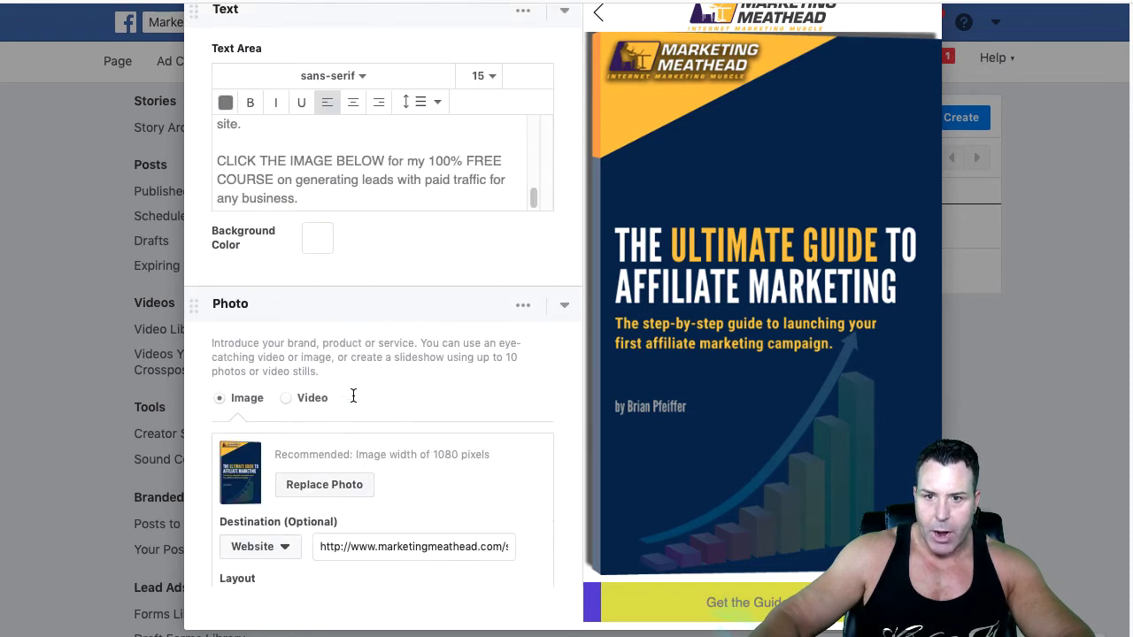
pyautogui.moveTo(195, 282)
pyautogui.mouseDown()
pyautogui.moveTo(211, 46)
pyautogui.moveTo(185, 324)
pyautogui.moveTo(197, 285)
pyautogui.mouseUp()
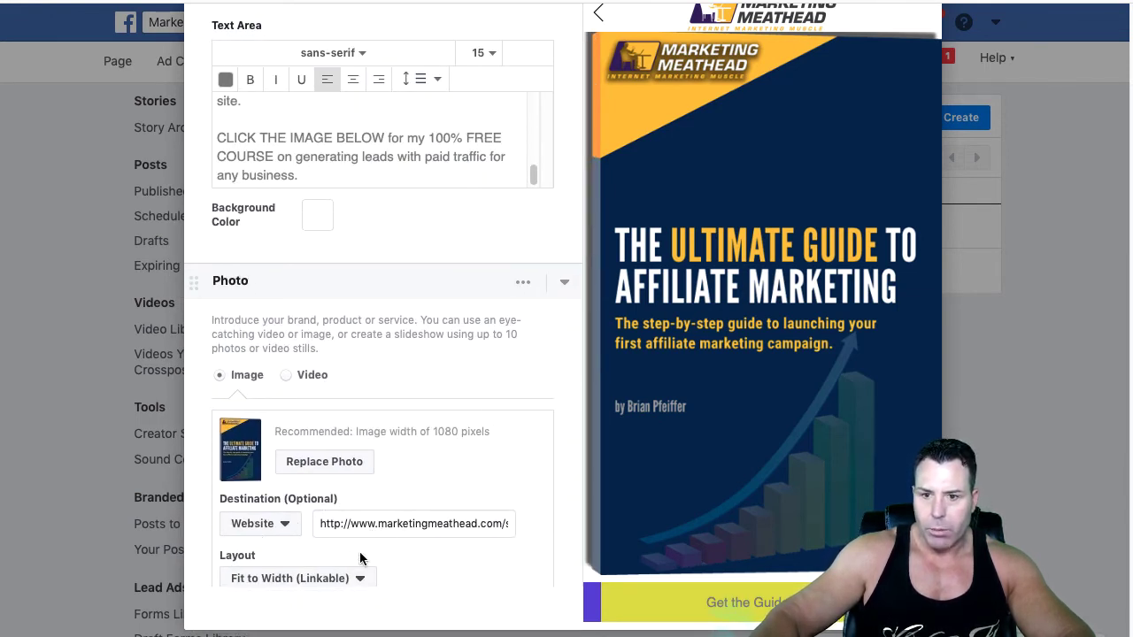
pyautogui.moveTo(320, 523); pyautogui.dragTo(523, 523)
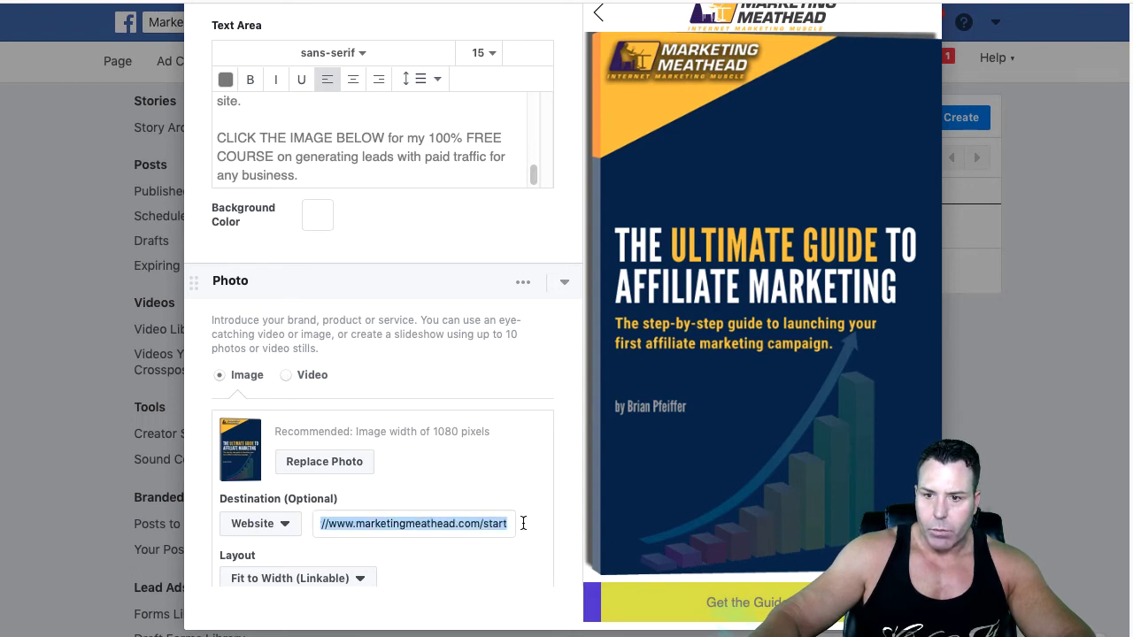
pyautogui.rightClick(458, 523)
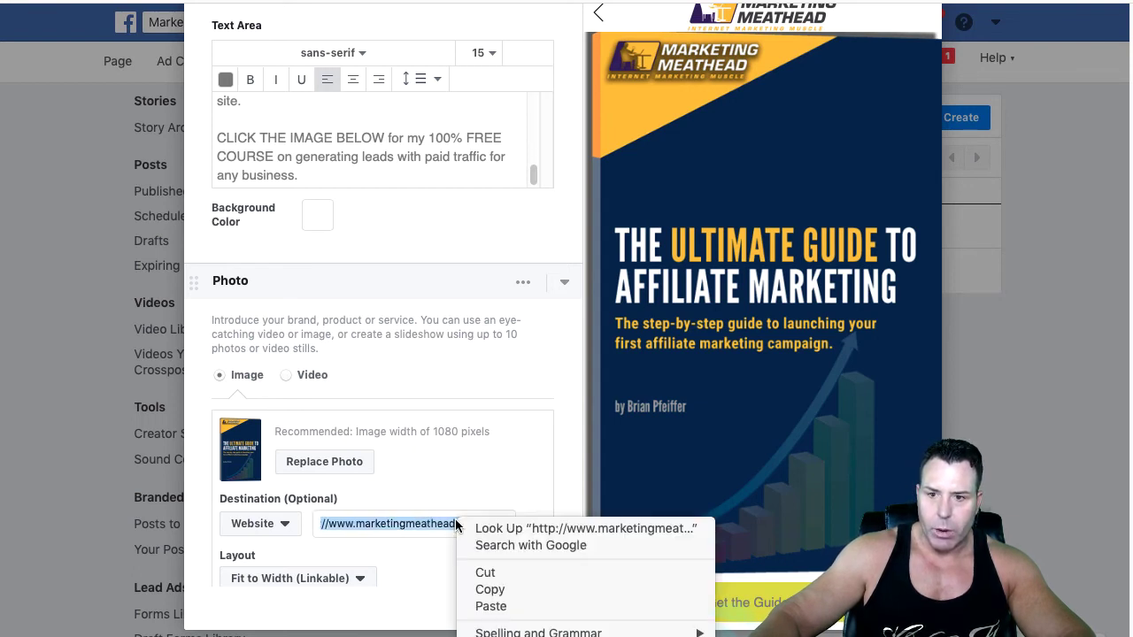
pyautogui.click(485, 592)
# - Paste the copied marketingmeathead.com/start URL as the button's required website destination
pyautogui.scroll(-3, 438, 483)
pyautogui.scroll(-3, 407, 478)
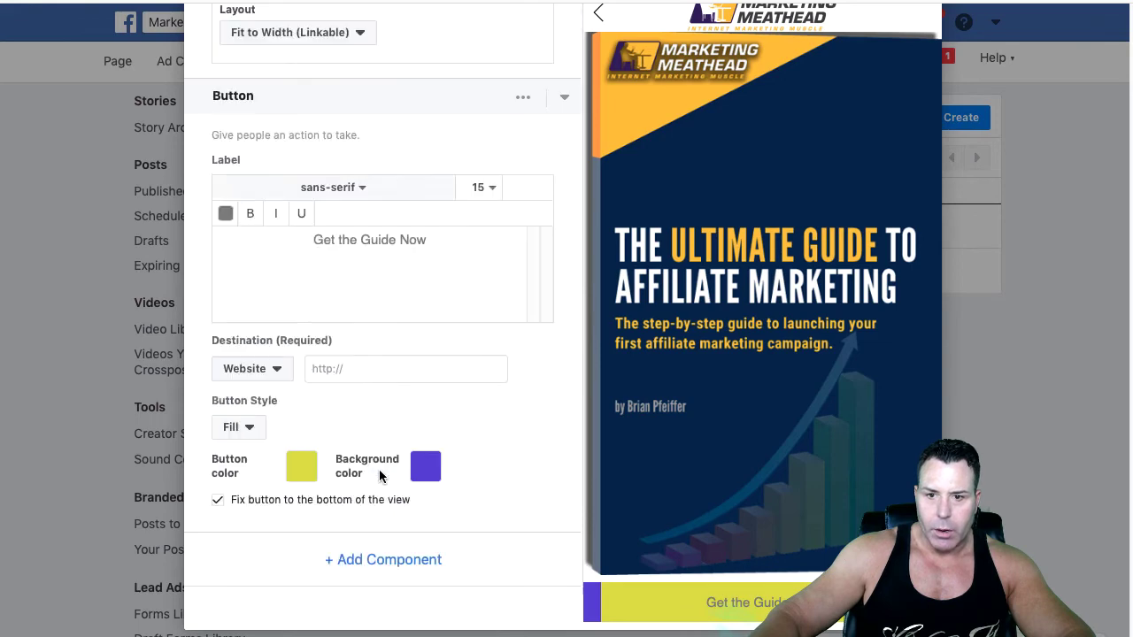
pyautogui.scroll(3, 372, 390)
pyautogui.scroll(-3, 353, 474)
pyautogui.click(344, 433)
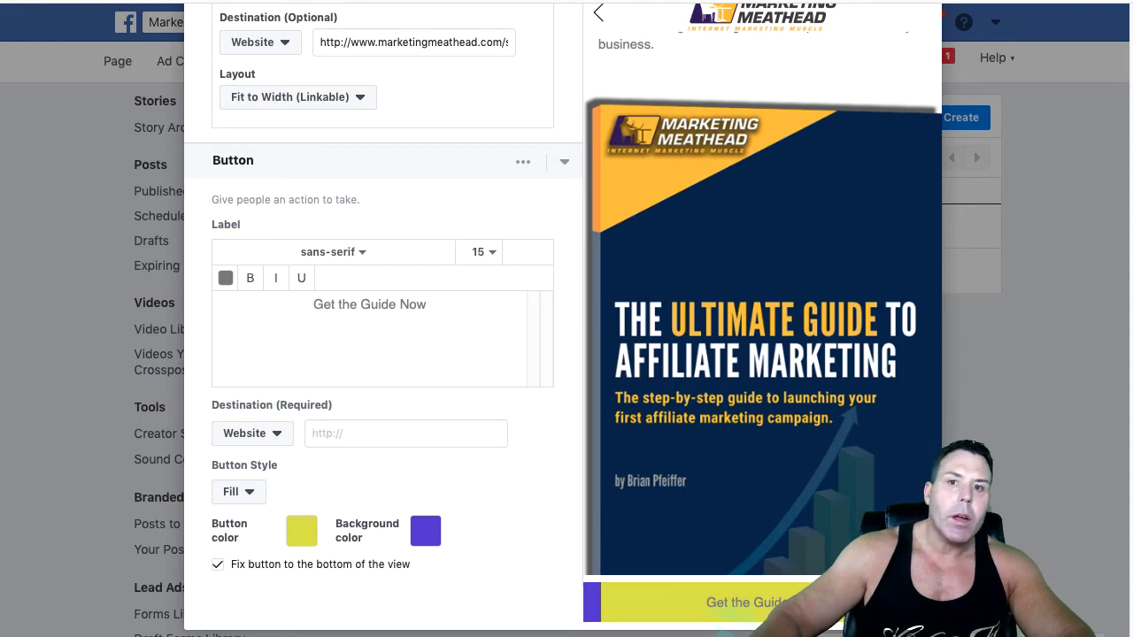
pyautogui.rightClick(406, 433)
pyautogui.click(229, 13)
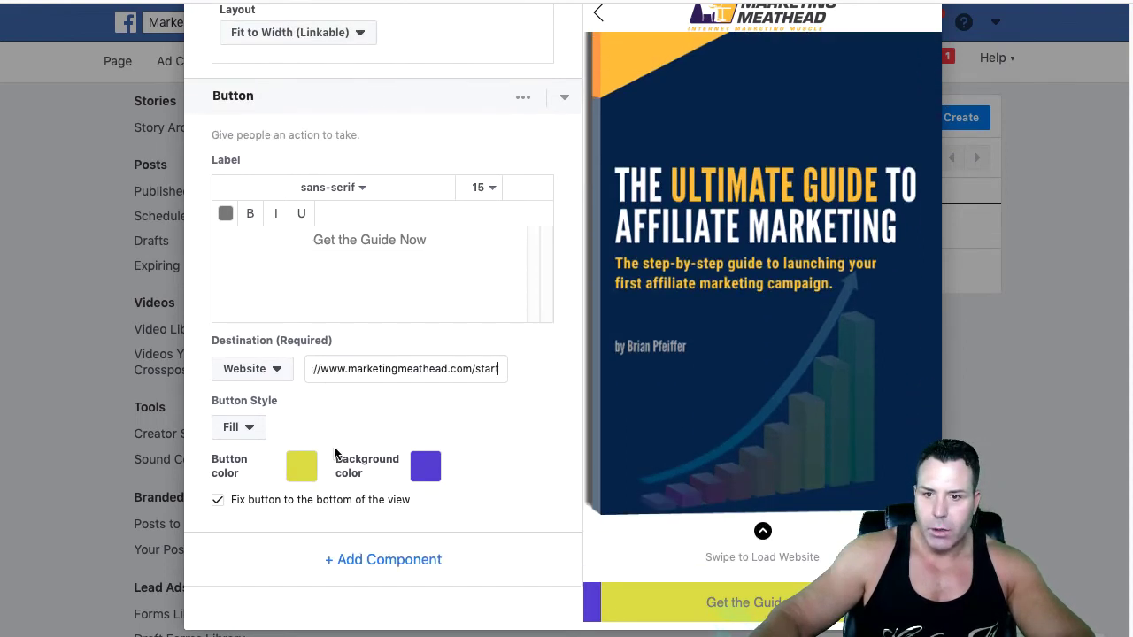
pyautogui.click(376, 397)
# - Review the components from header to button and compare the Facebook and Instagram previews of the experience
pyautogui.scroll(4, 414, 344)
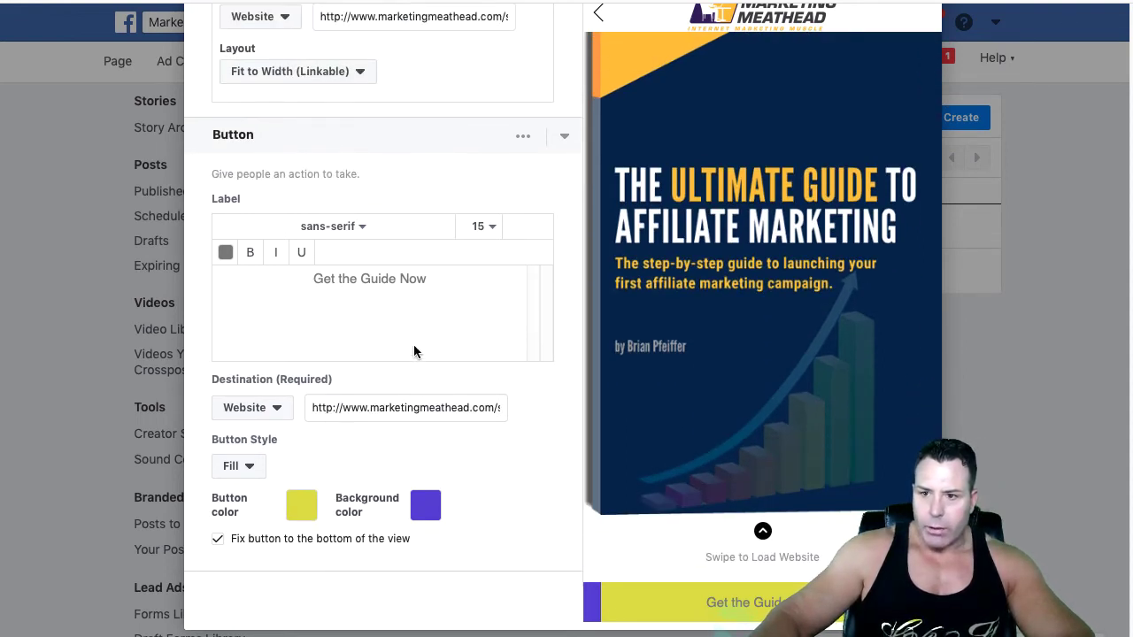
pyautogui.scroll(8, 396, 308)
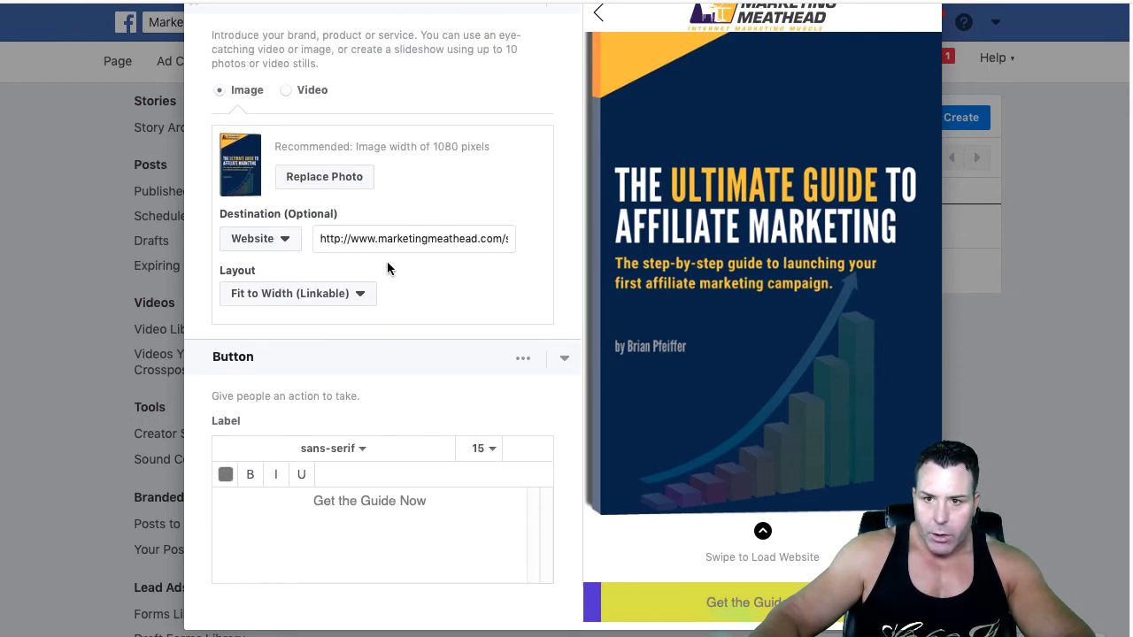
pyautogui.scroll(10, 703, 215)
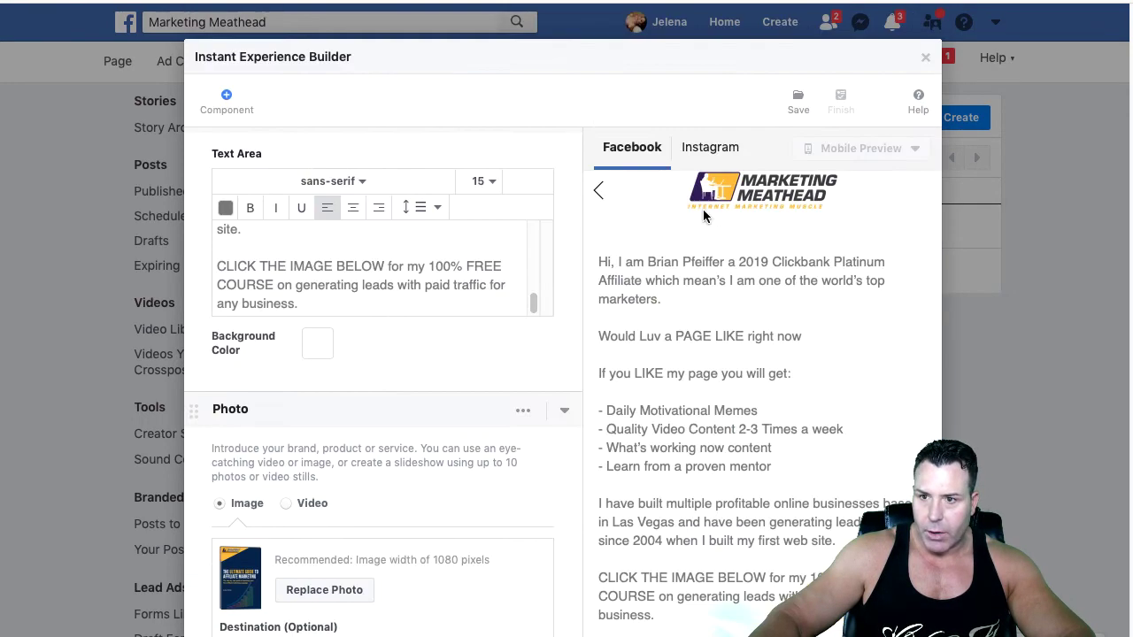
pyautogui.scroll(8, 358, 222)
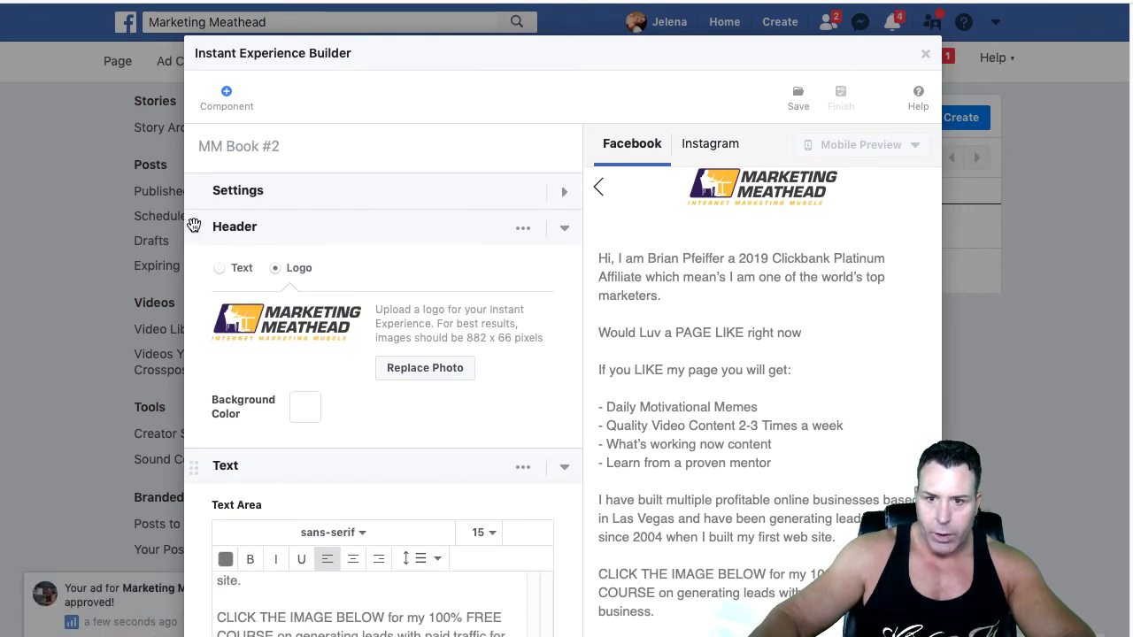
pyautogui.scroll(-10, 233, 456)
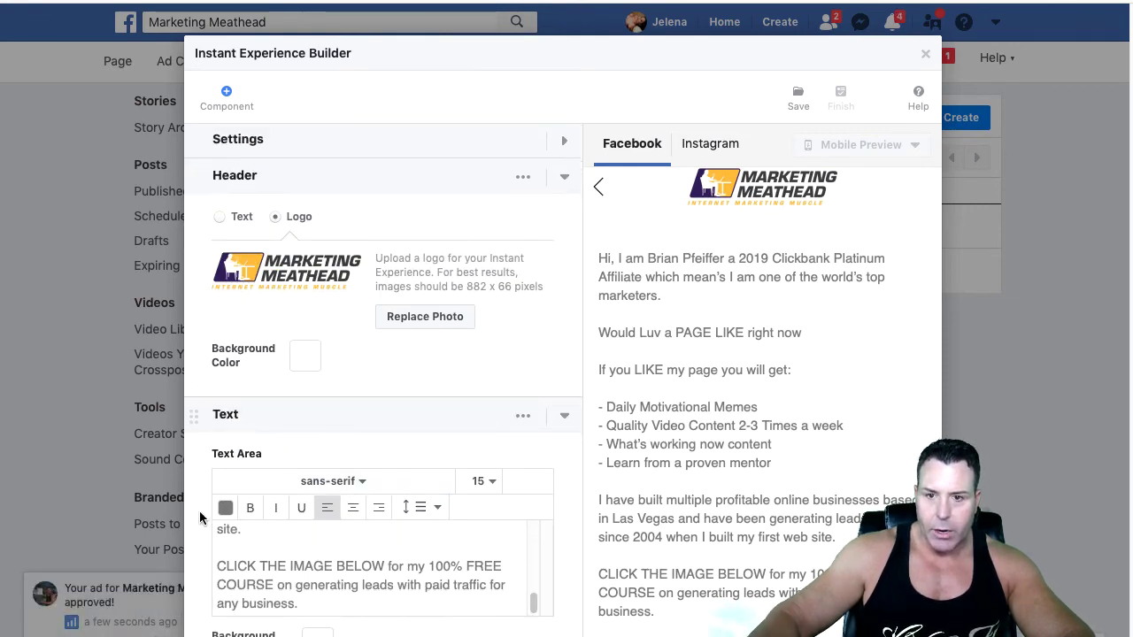
pyautogui.scroll(-5, 639, 327)
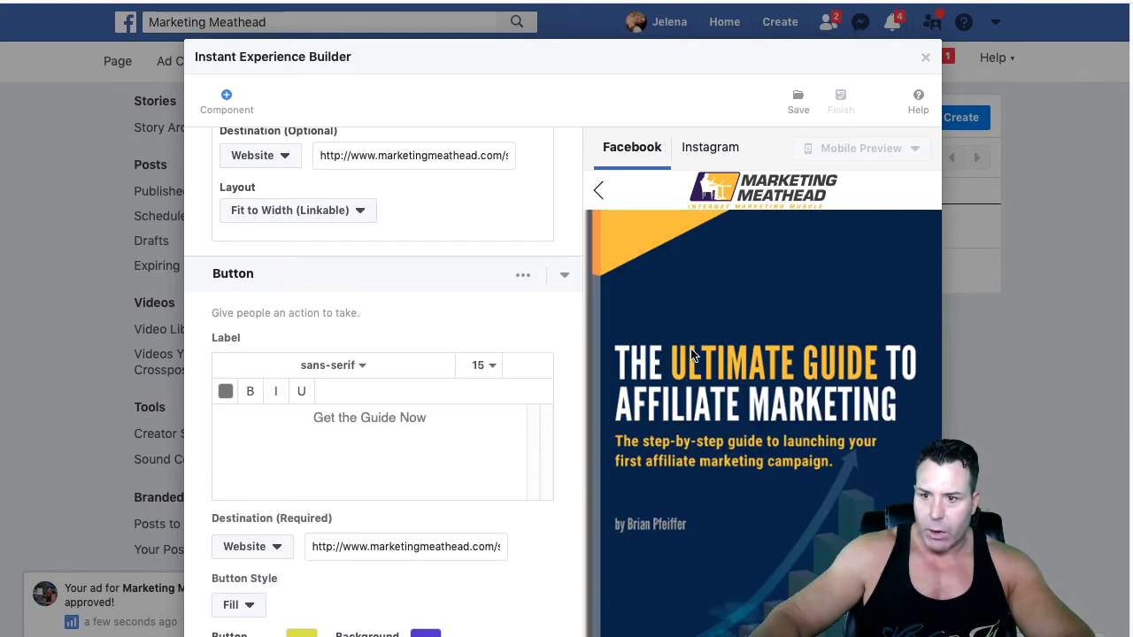
pyautogui.scroll(5, 678, 251)
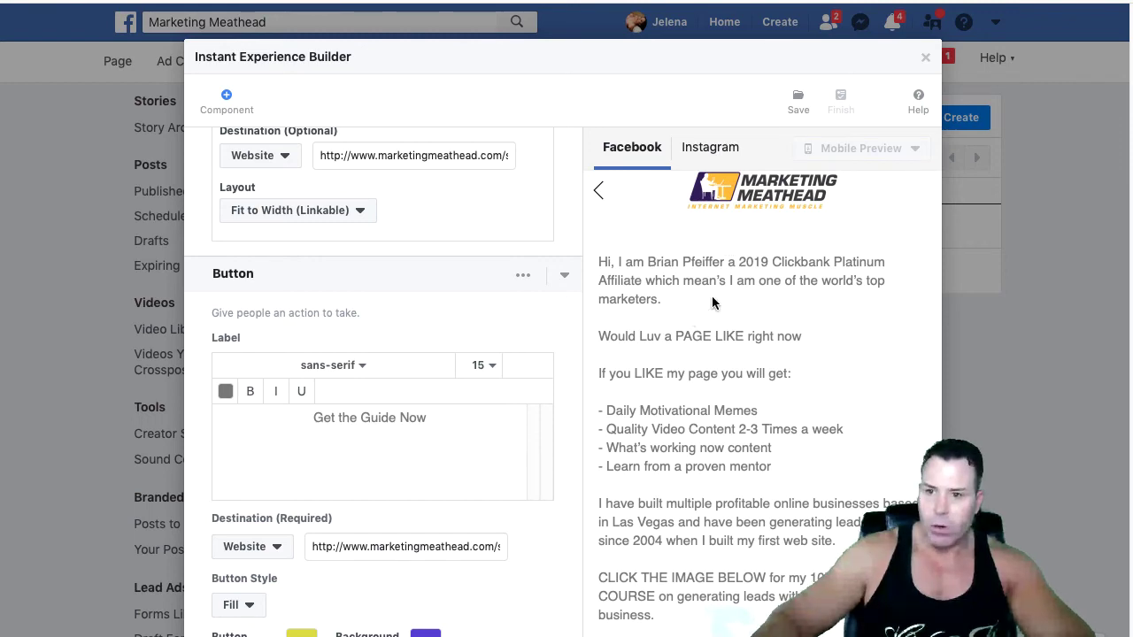
pyautogui.scroll(-4, 711, 304)
pyautogui.scroll(4, 710, 303)
pyautogui.click(690, 146)
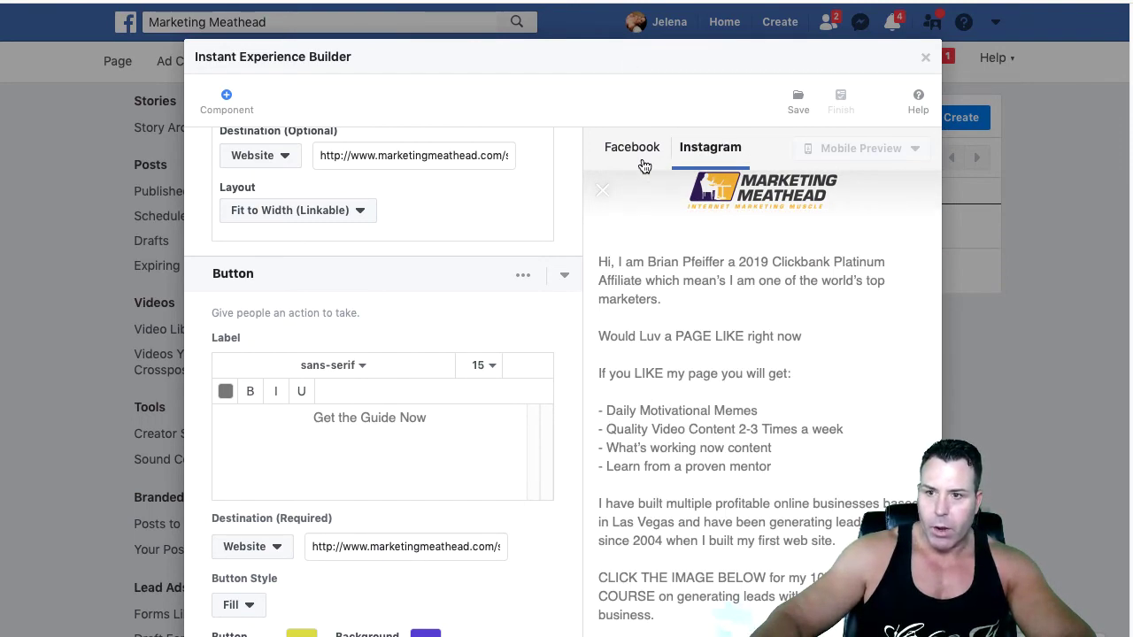
pyautogui.click(643, 158)
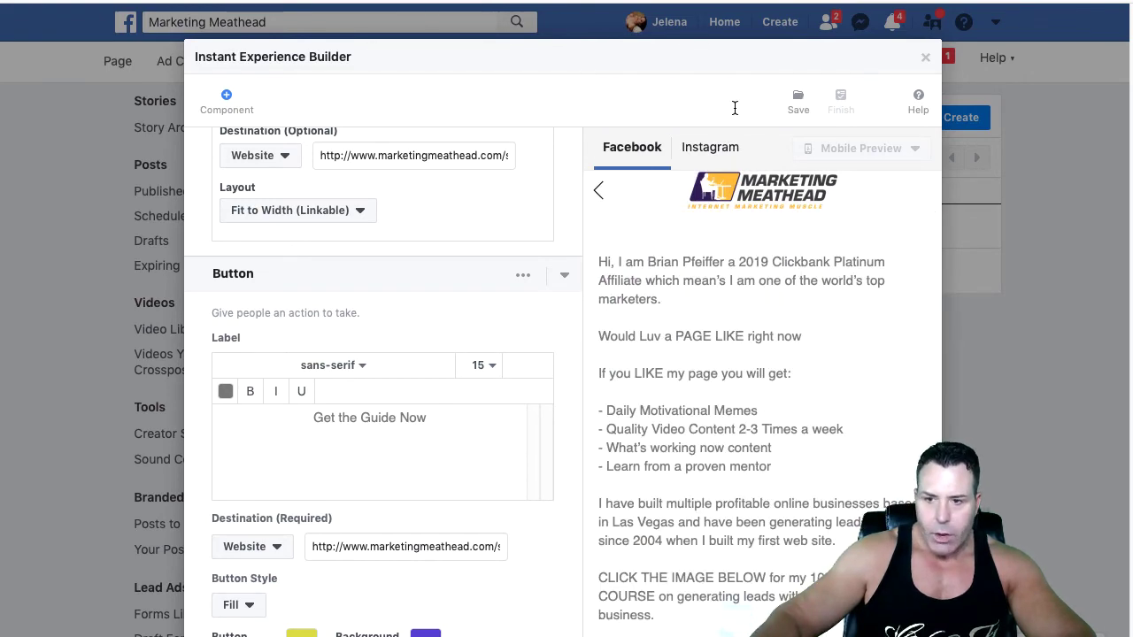
# - Check the button, photo, text and header settings against the Facebook preview of the experience
pyautogui.scroll(-6, 752, 304)
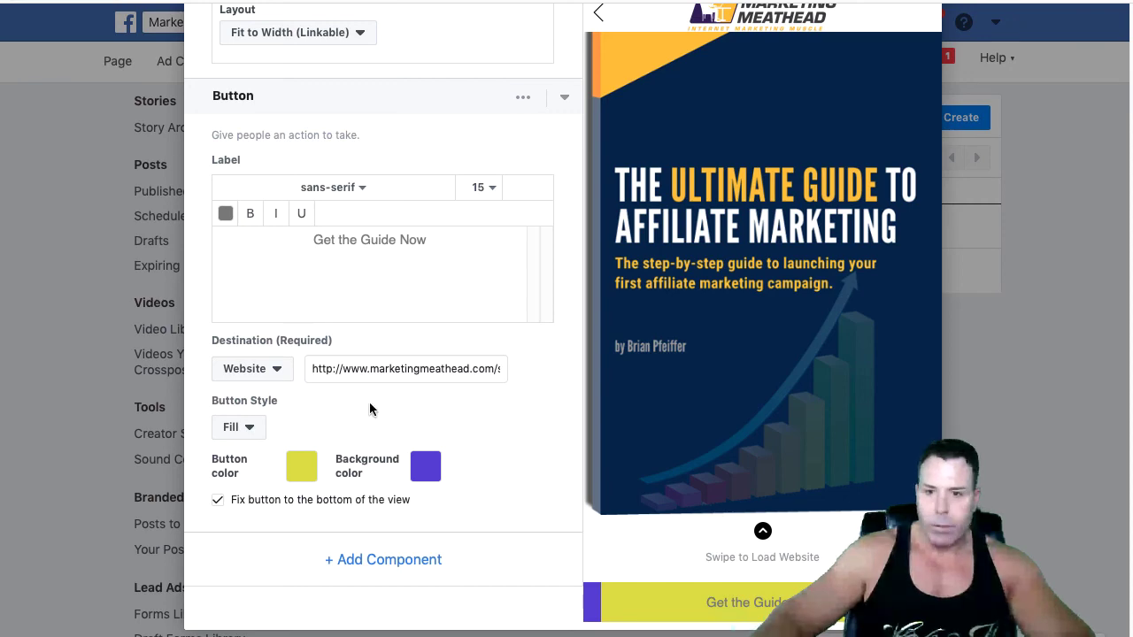
pyautogui.scroll(10, 485, 297)
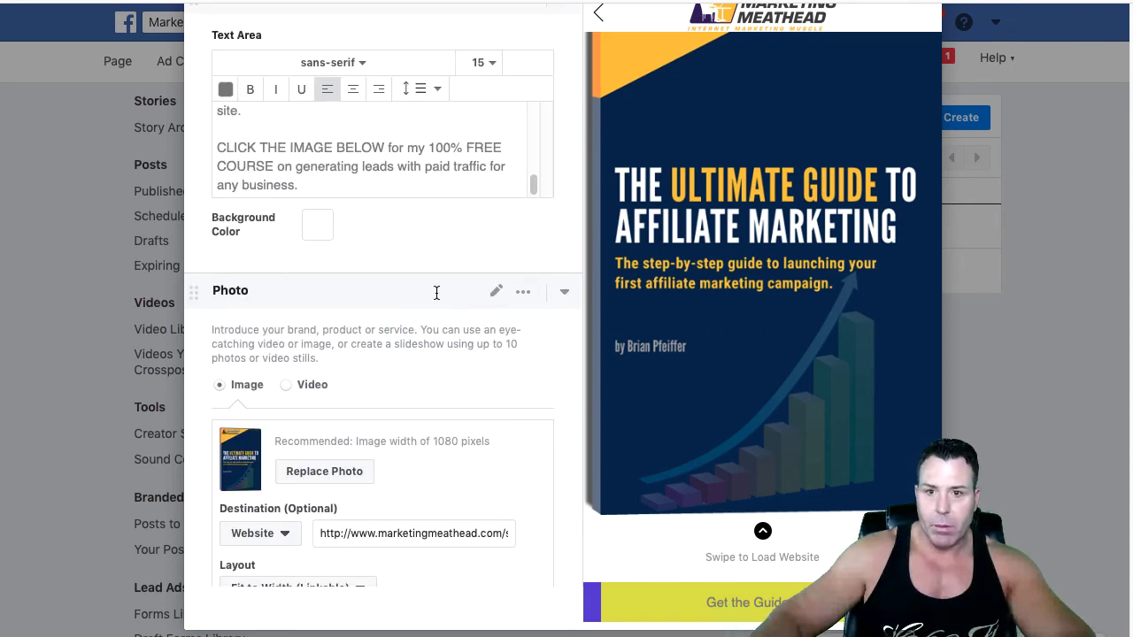
pyautogui.scroll(4, 437, 292)
pyautogui.scroll(5, 641, 294)
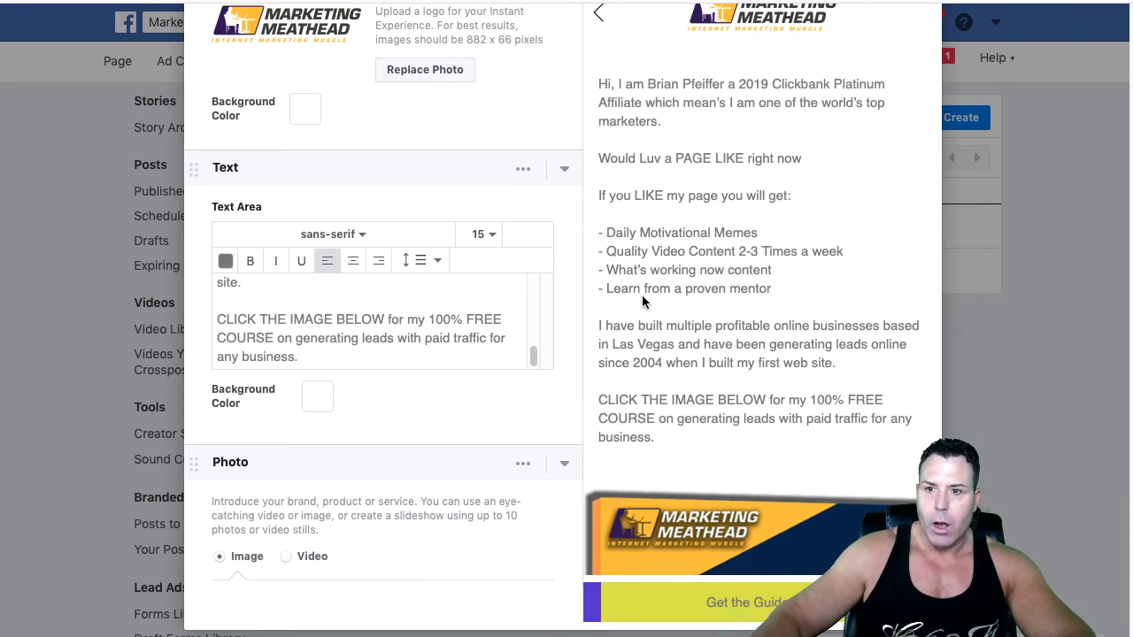
pyautogui.scroll(1, 642, 294)
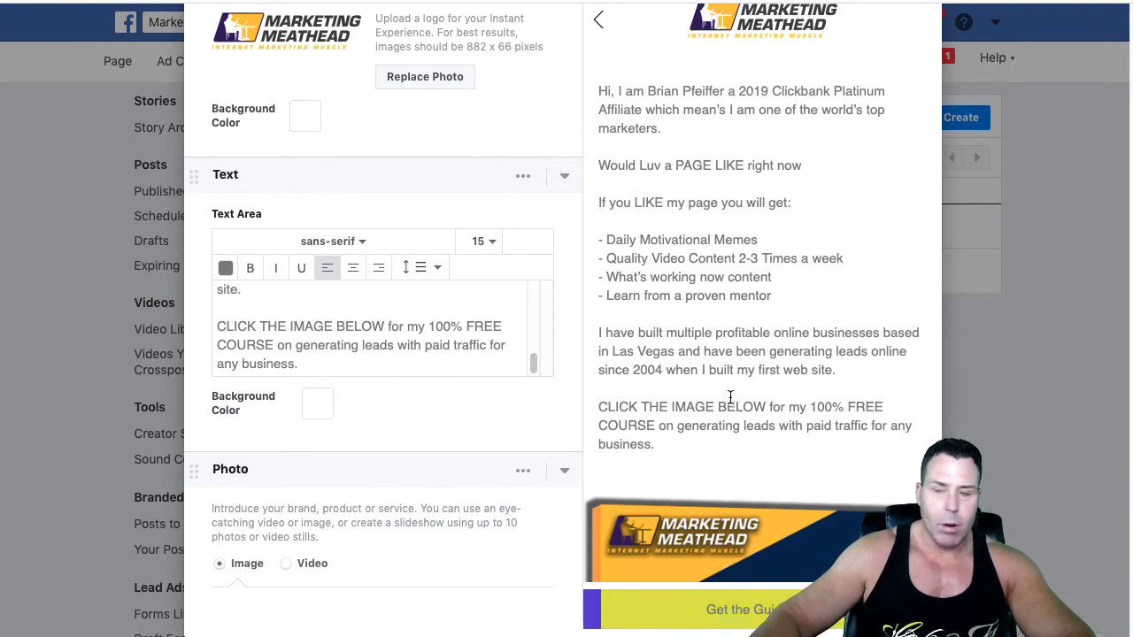
pyautogui.scroll(3, 731, 394)
pyautogui.scroll(-1, 682, 160)
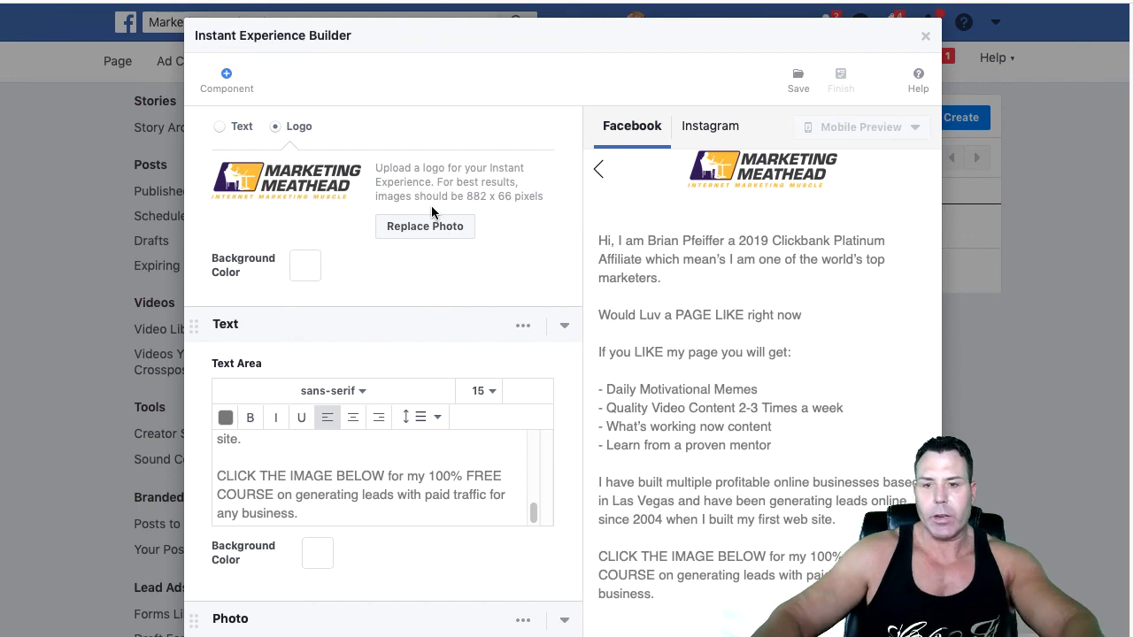
pyautogui.scroll(-1, 496, 496)
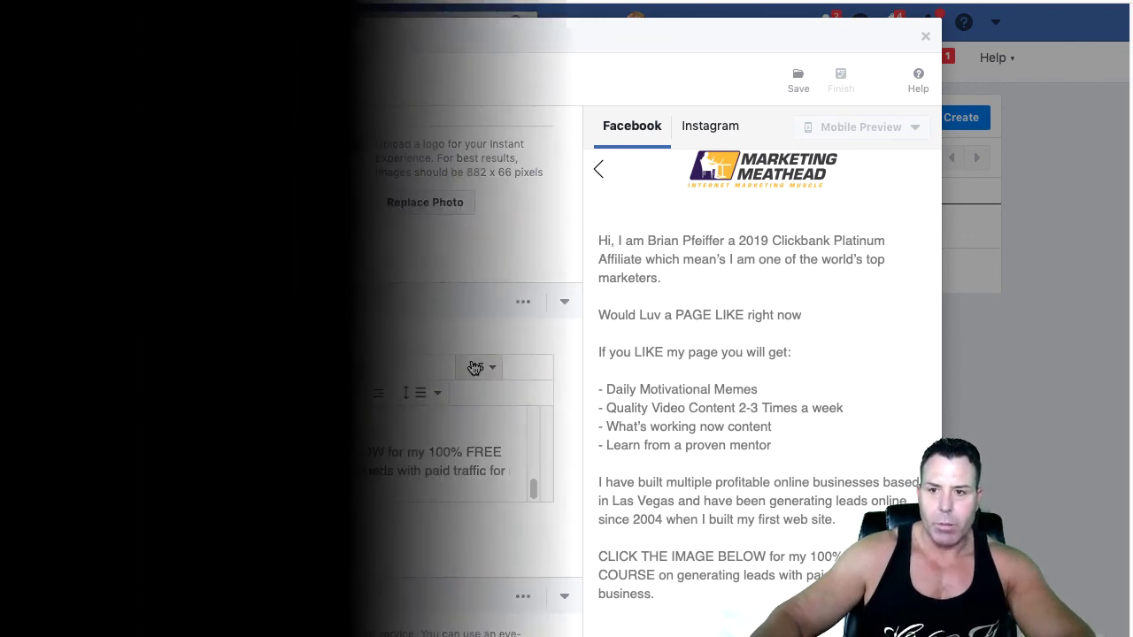